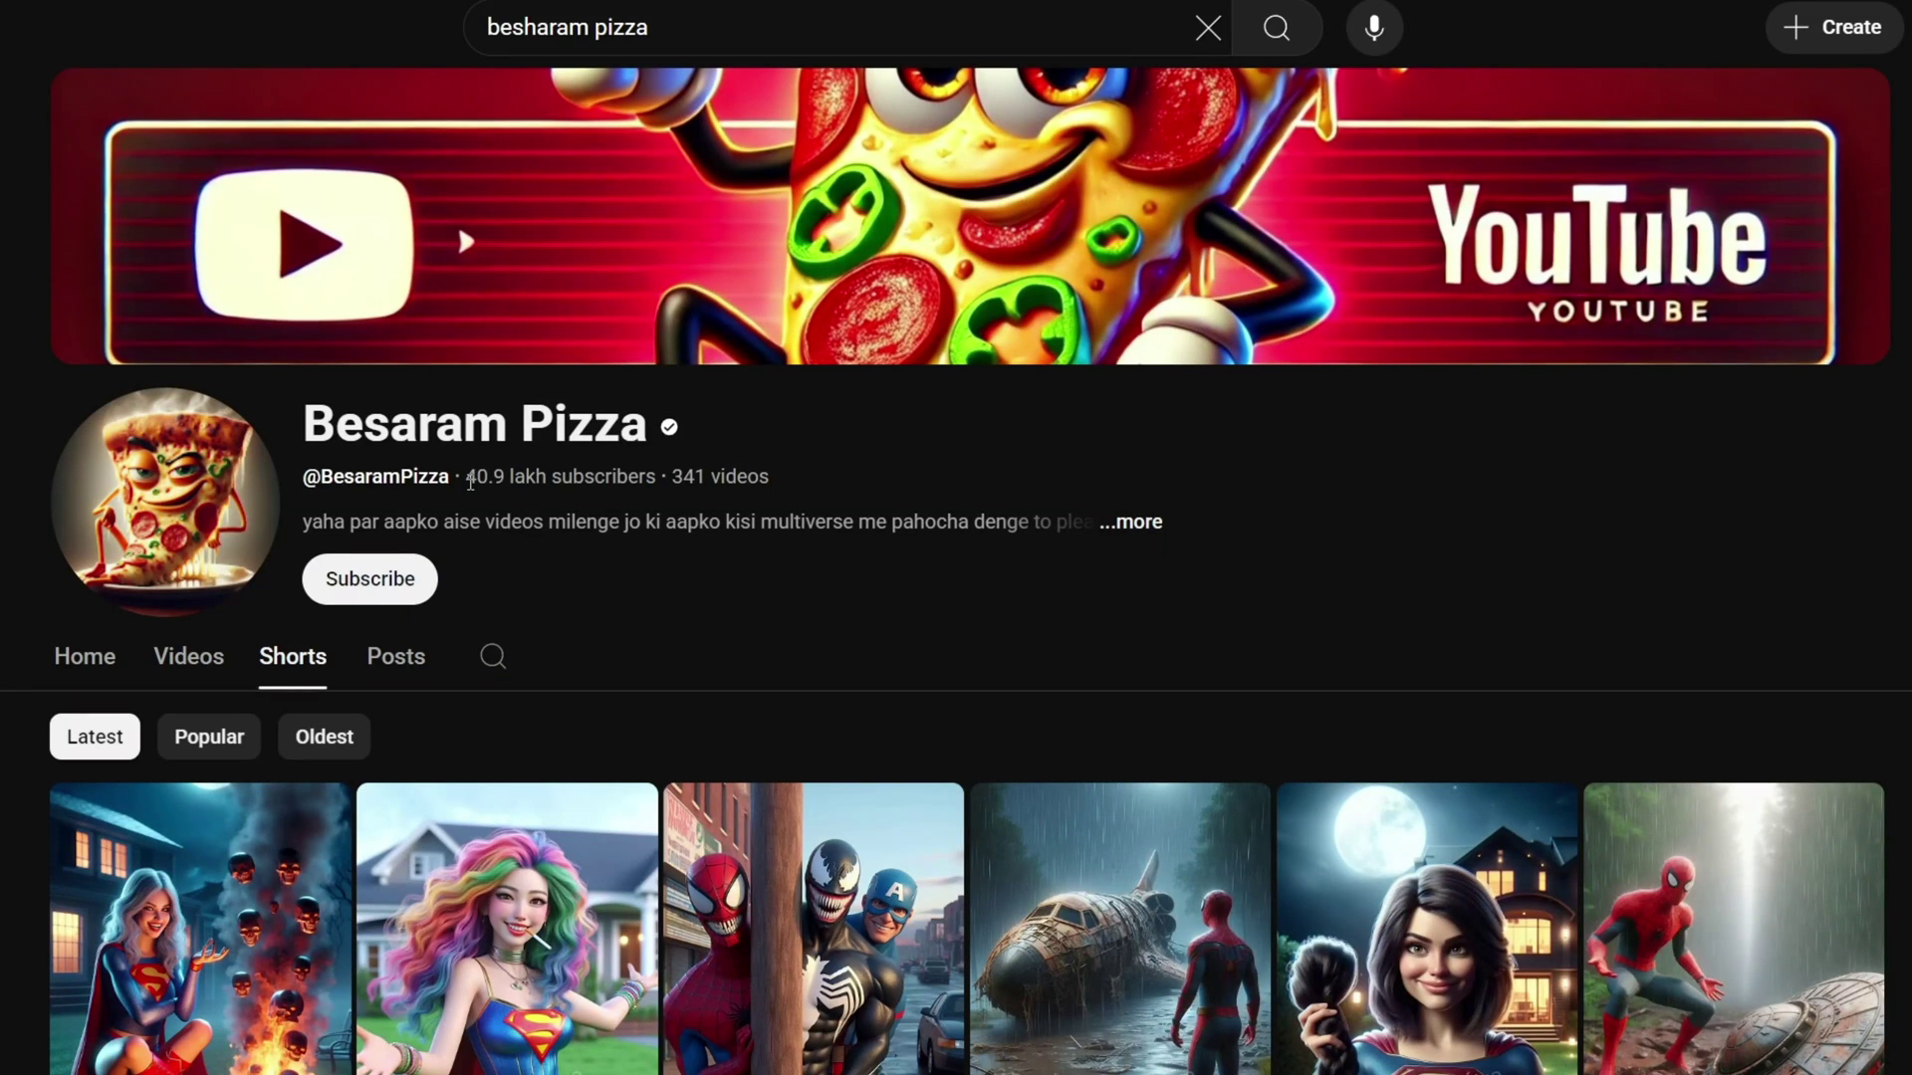
Highlight the channel's video count and join date in its details, then close the details.
{"action": "left_click_drag", "start_coordinate": [470, 482], "coordinate": [663, 488]}
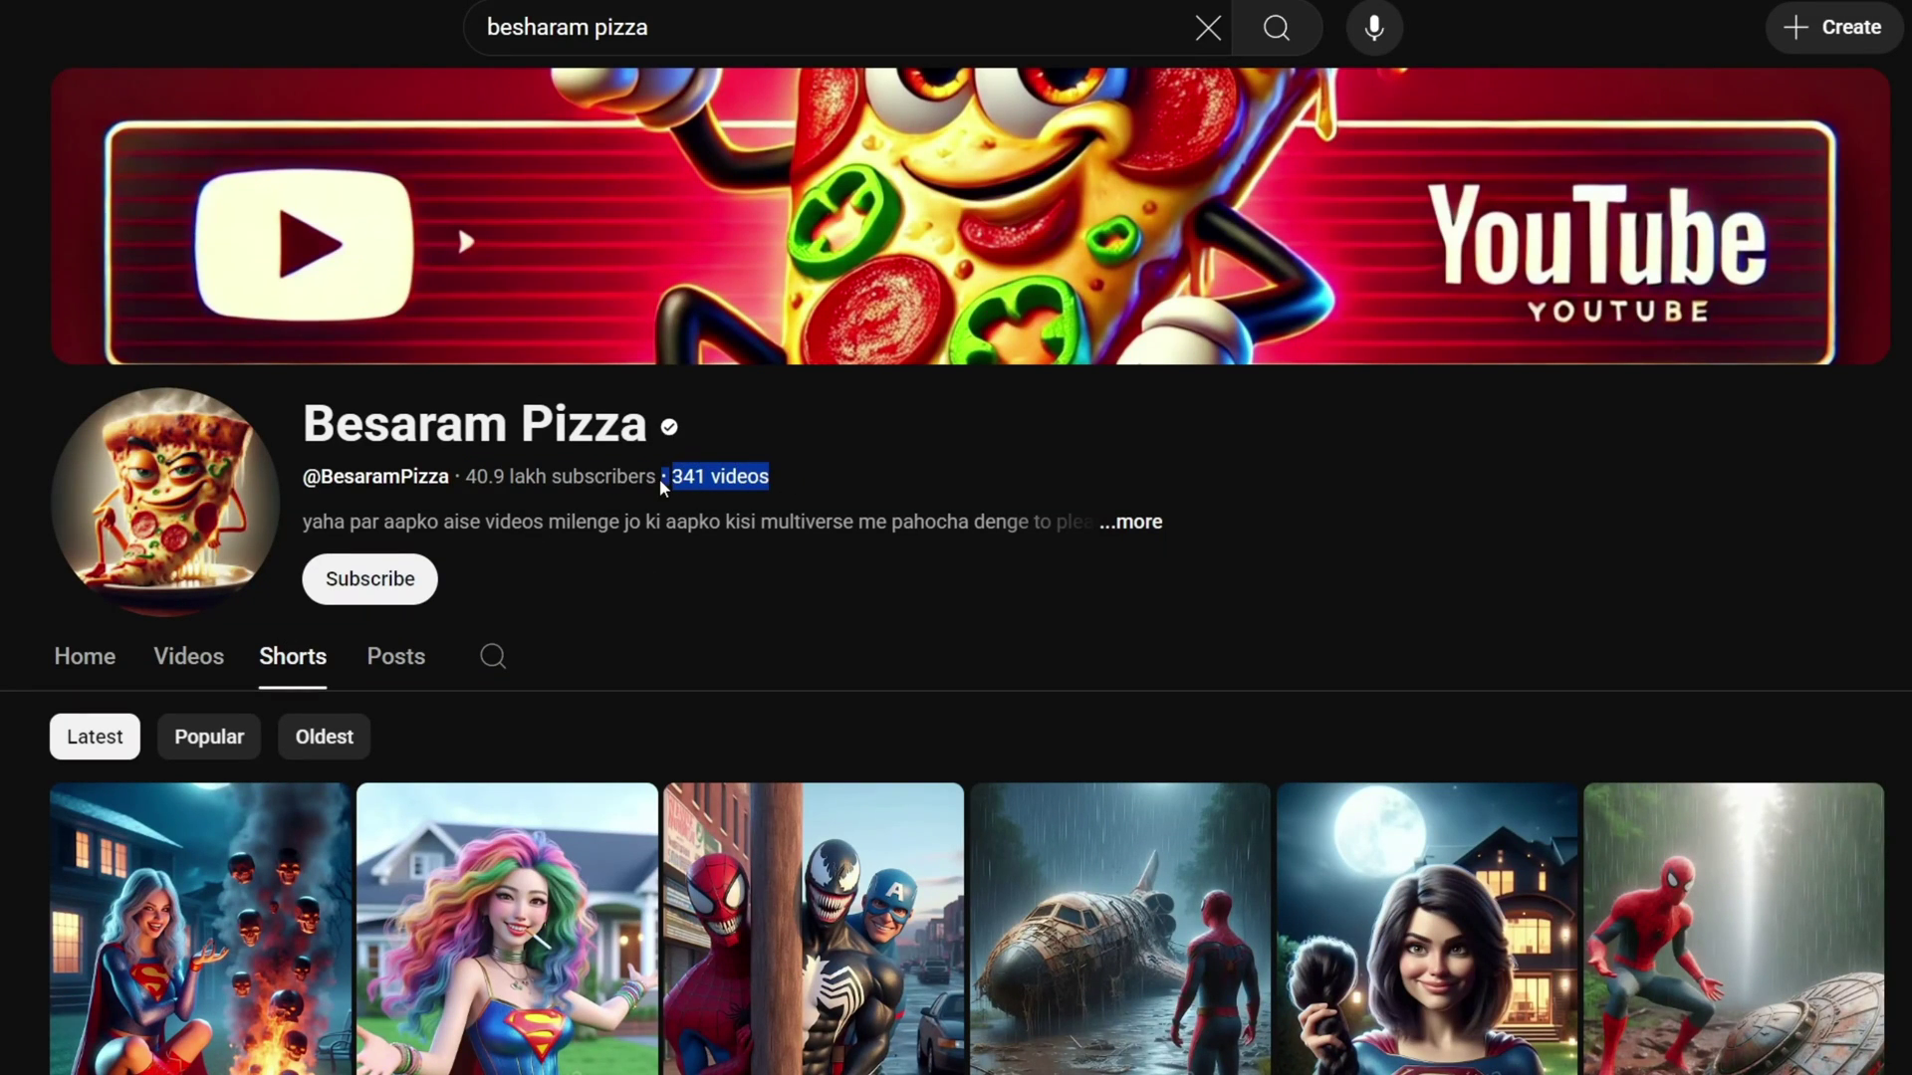
{"action": "left_click", "coordinate": [1150, 521]}
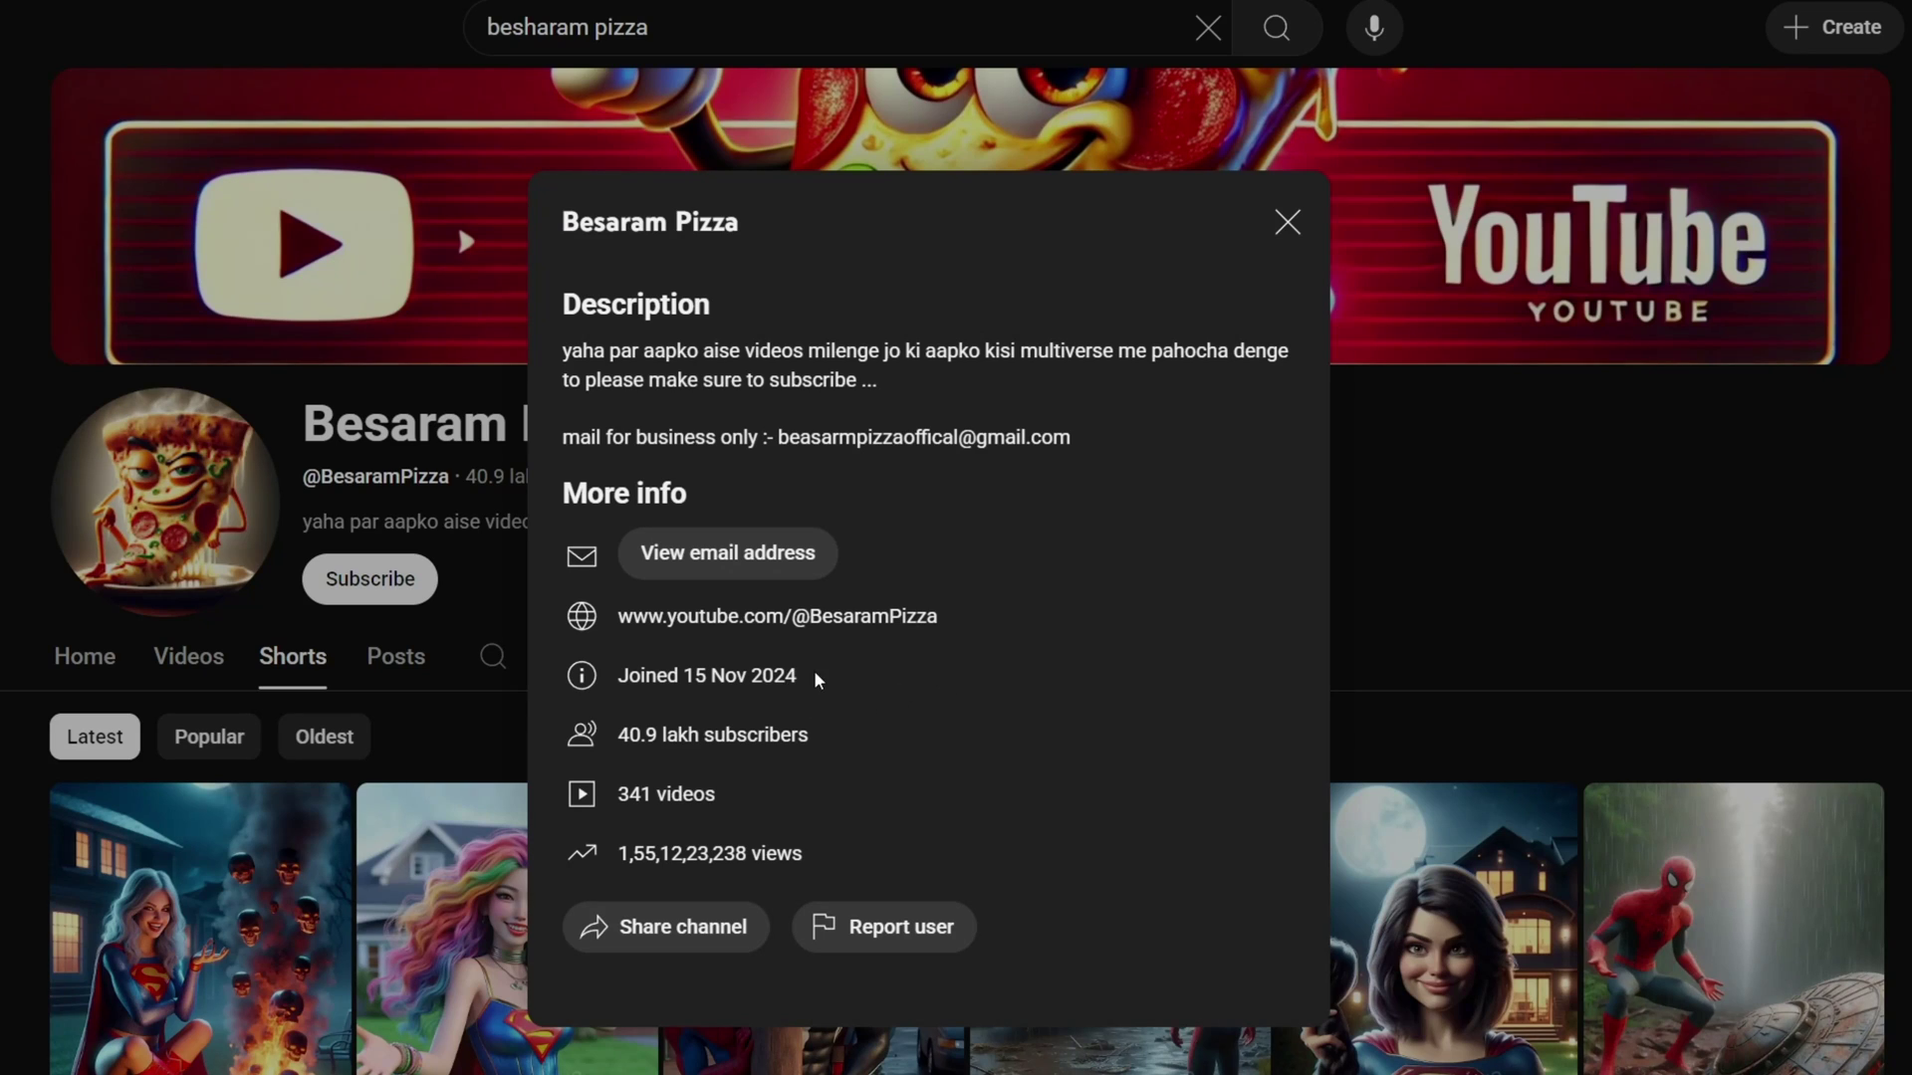
{"action": "left_click_drag", "start_coordinate": [820, 676], "coordinate": [589, 687]}
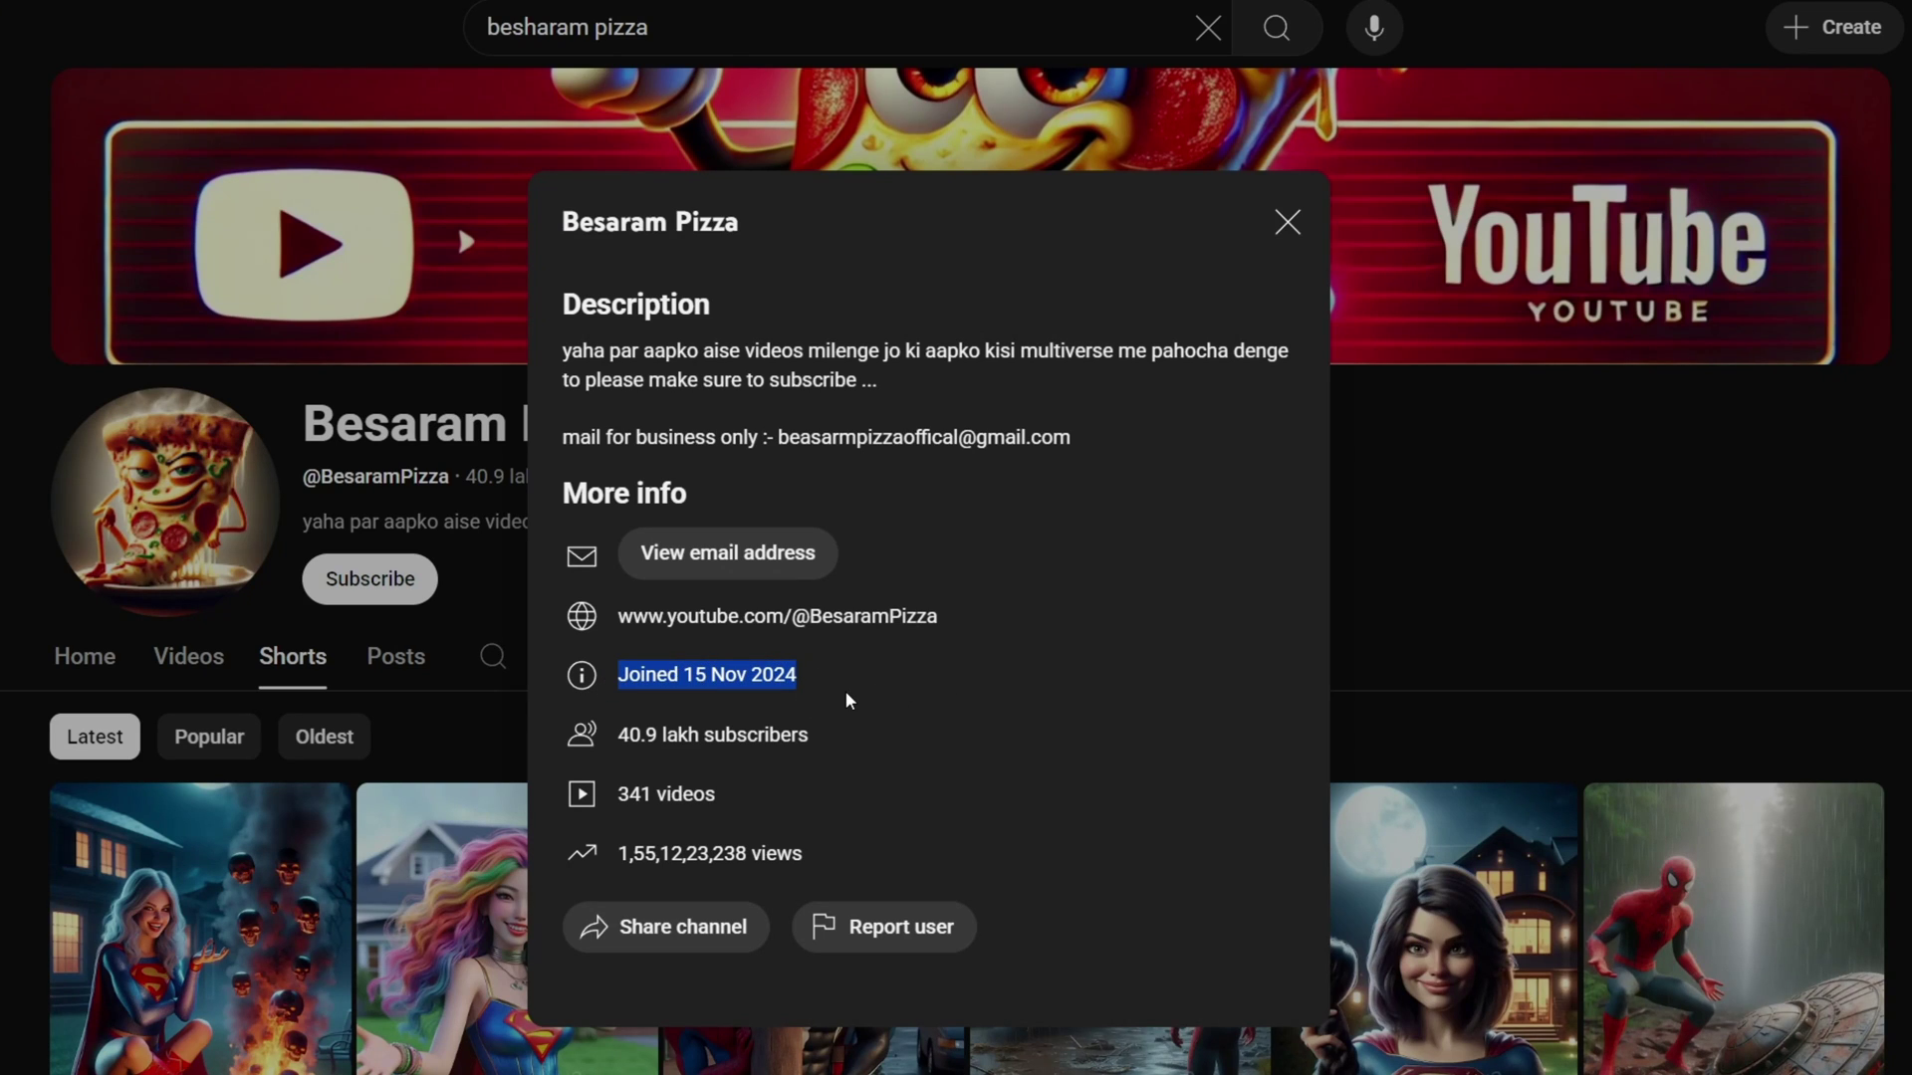
{"action": "left_click", "coordinate": [1120, 684]}
{"action": "left_click", "coordinate": [1549, 489]}
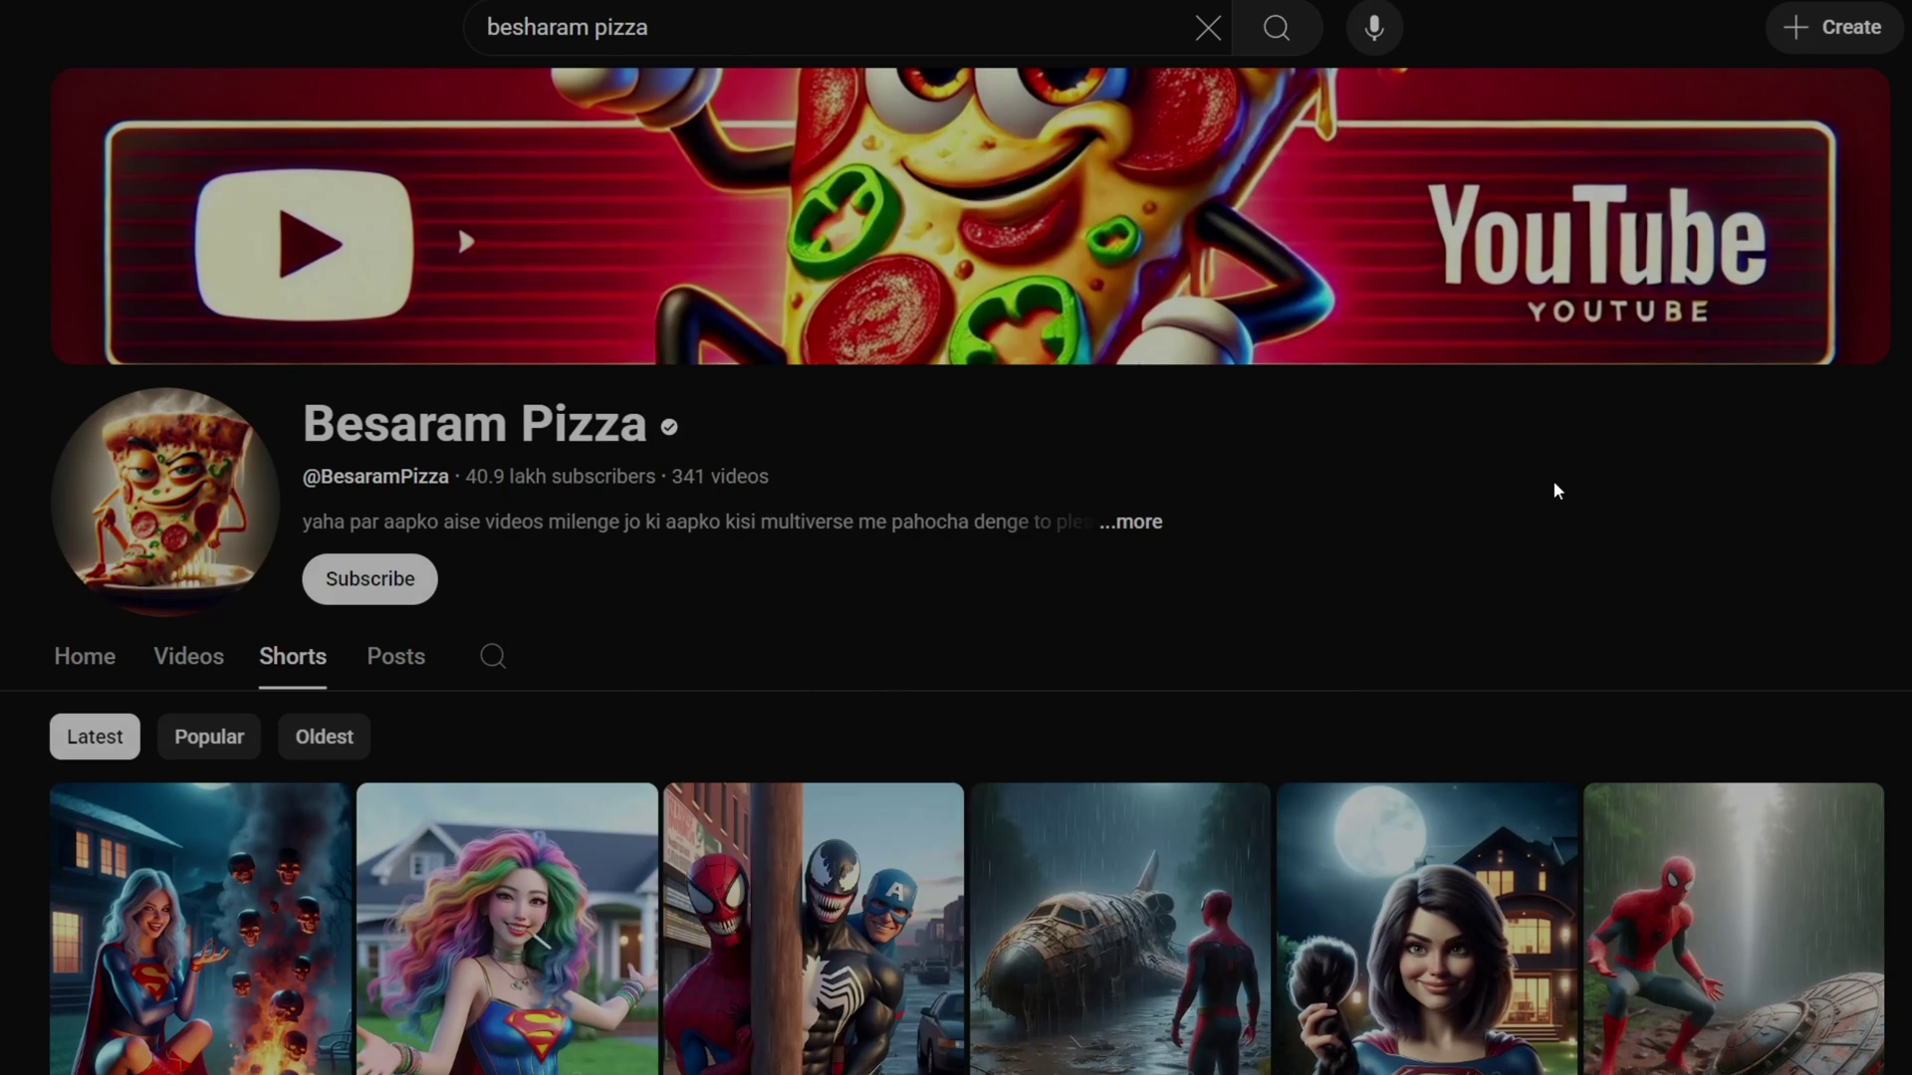
Generate the four-scene 'Graduation Day Rewind' script from the graduation idea and scroll to Characters.
{"action": "scroll", "coordinate": [469, 747], "scroll_direction": "down", "scroll_amount": 5}
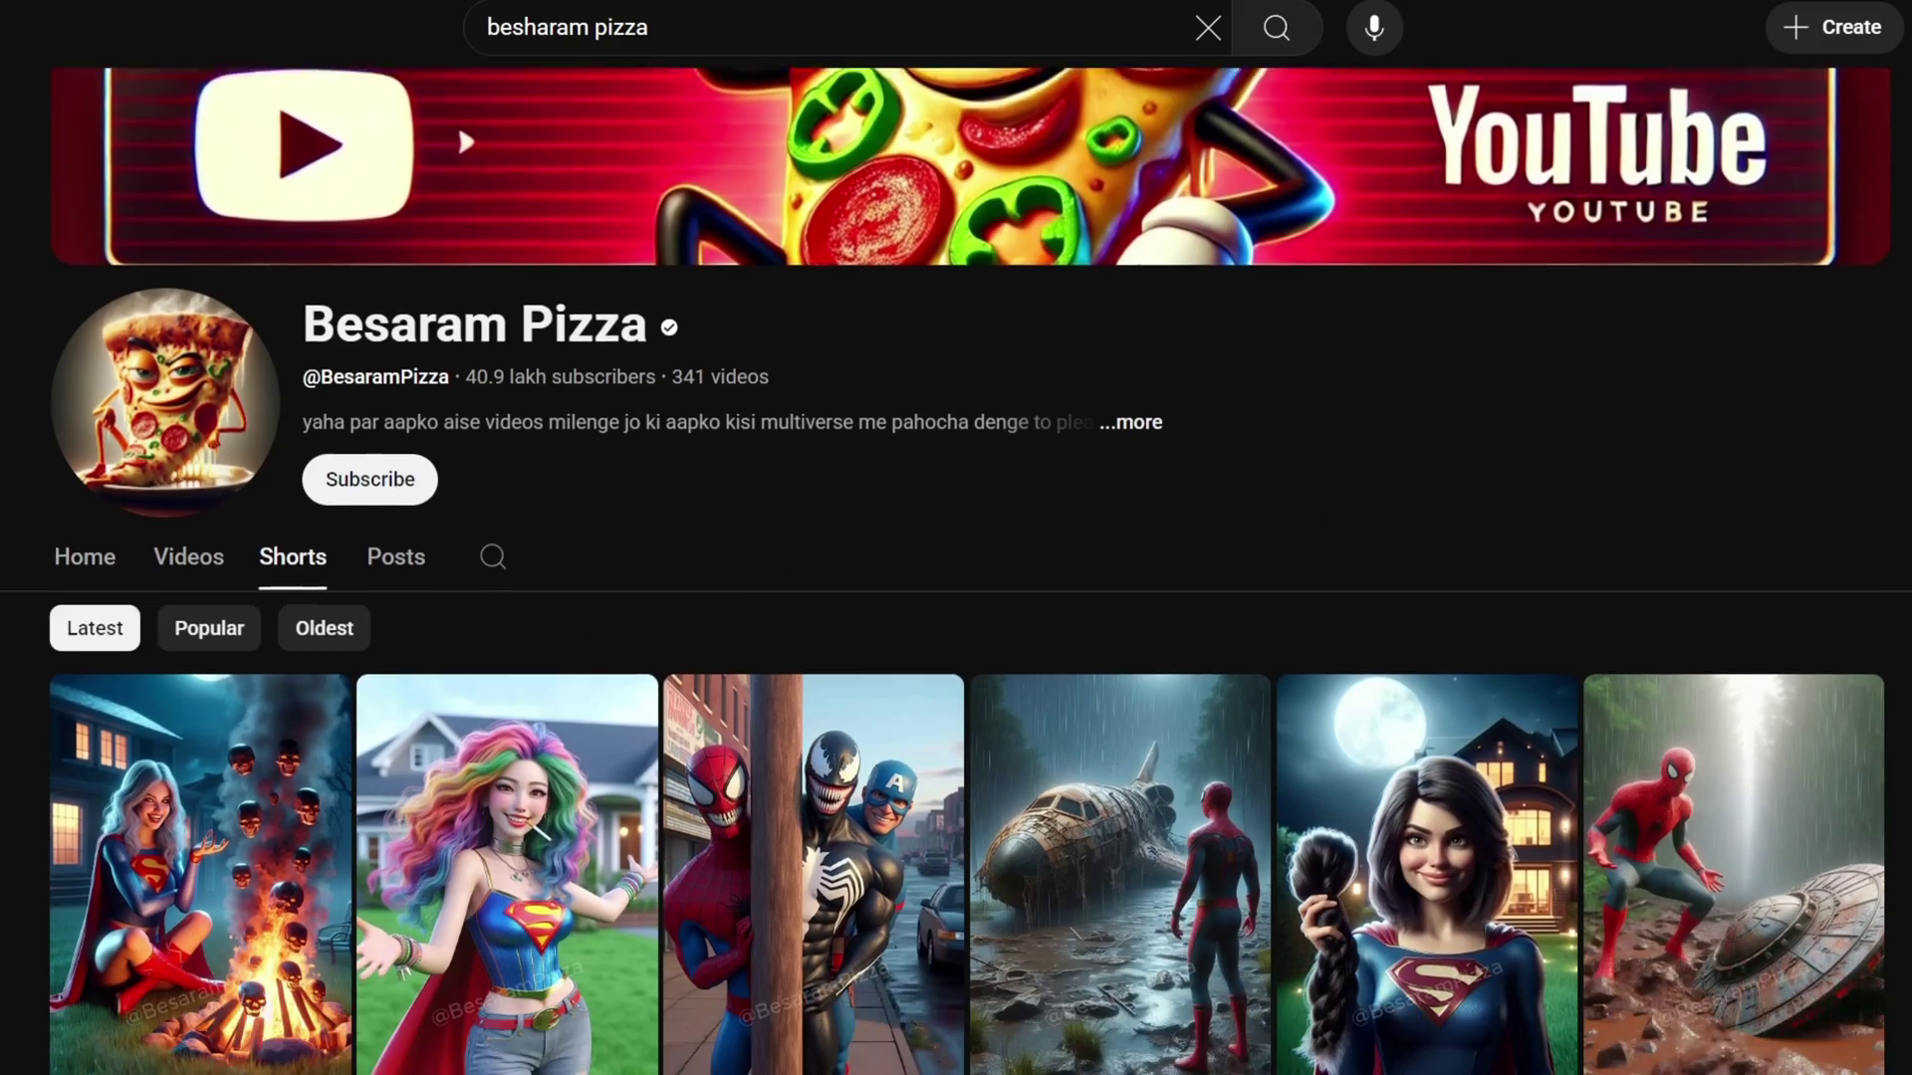
{"action": "scroll", "coordinate": [956, 606], "scroll_direction": "down", "scroll_amount": 13}
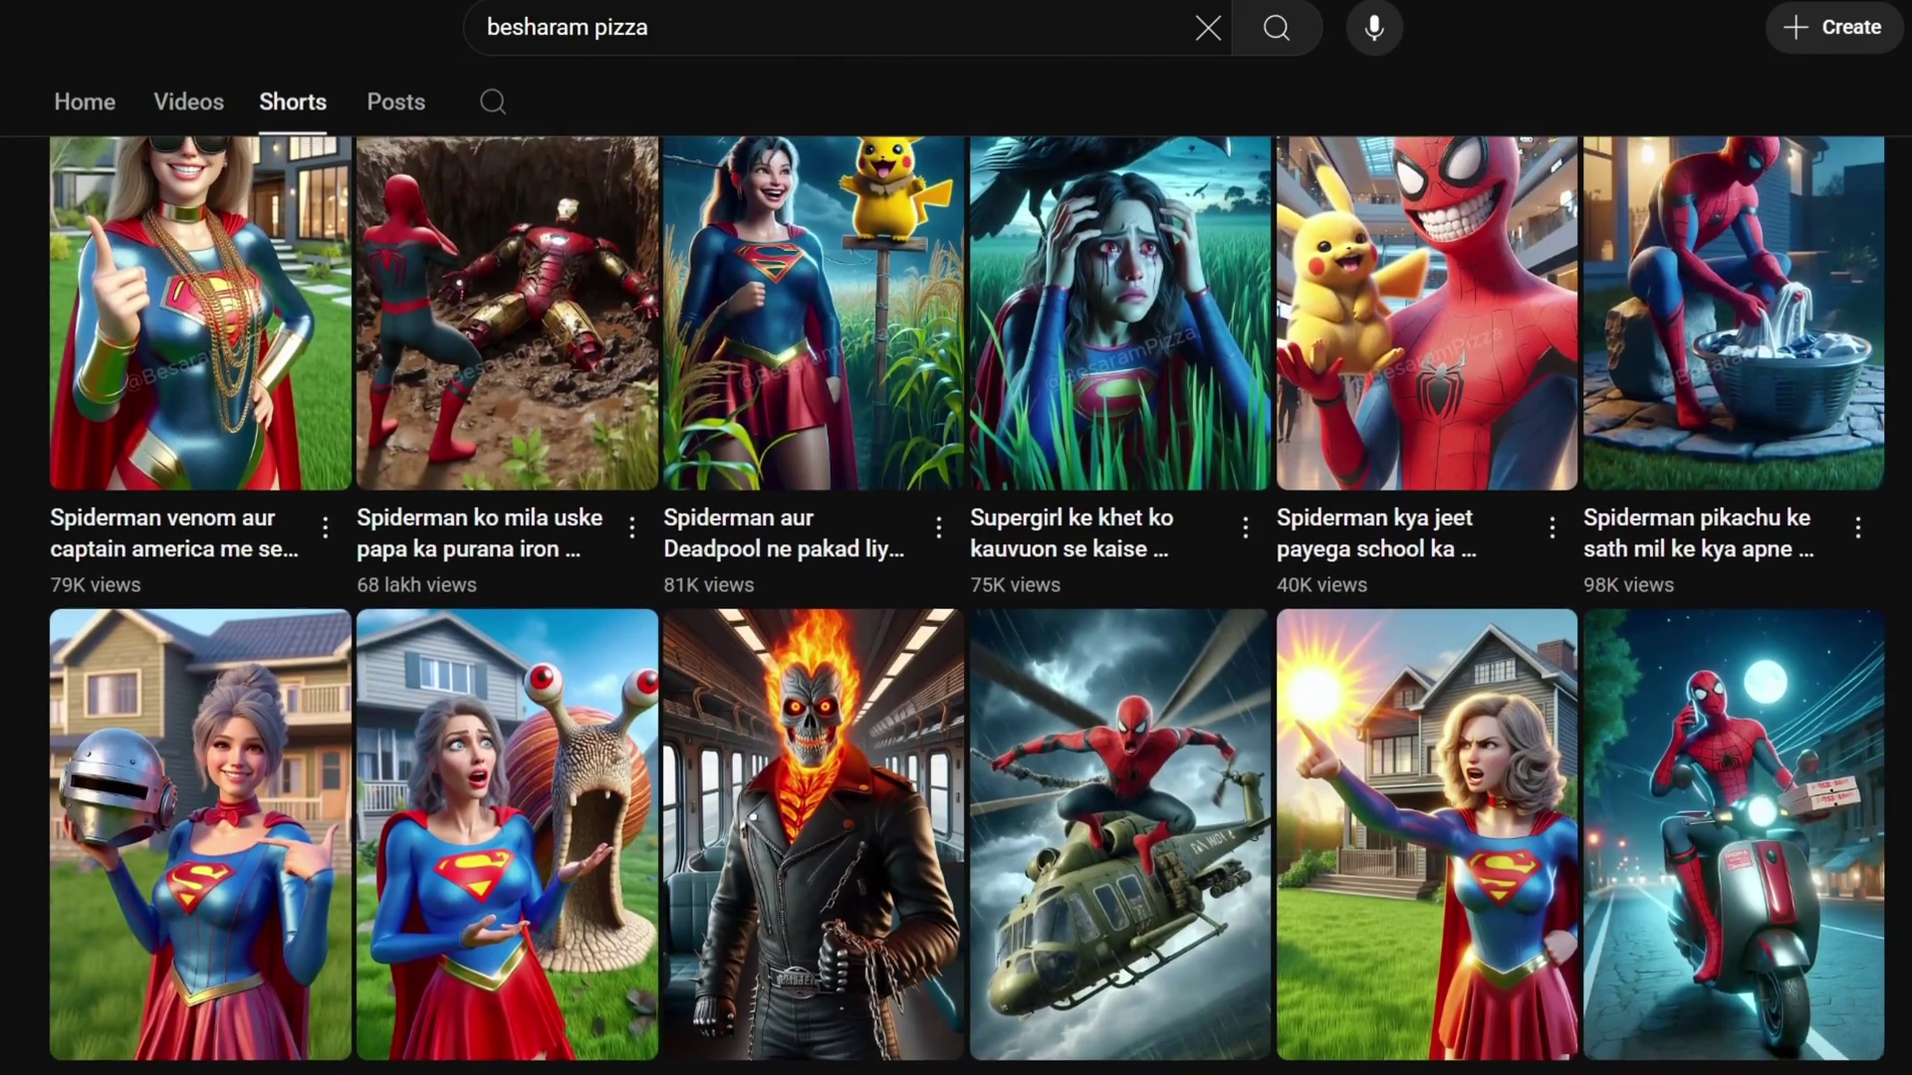
{"action": "scroll", "coordinate": [896, 697], "scroll_direction": "down", "scroll_amount": 4}
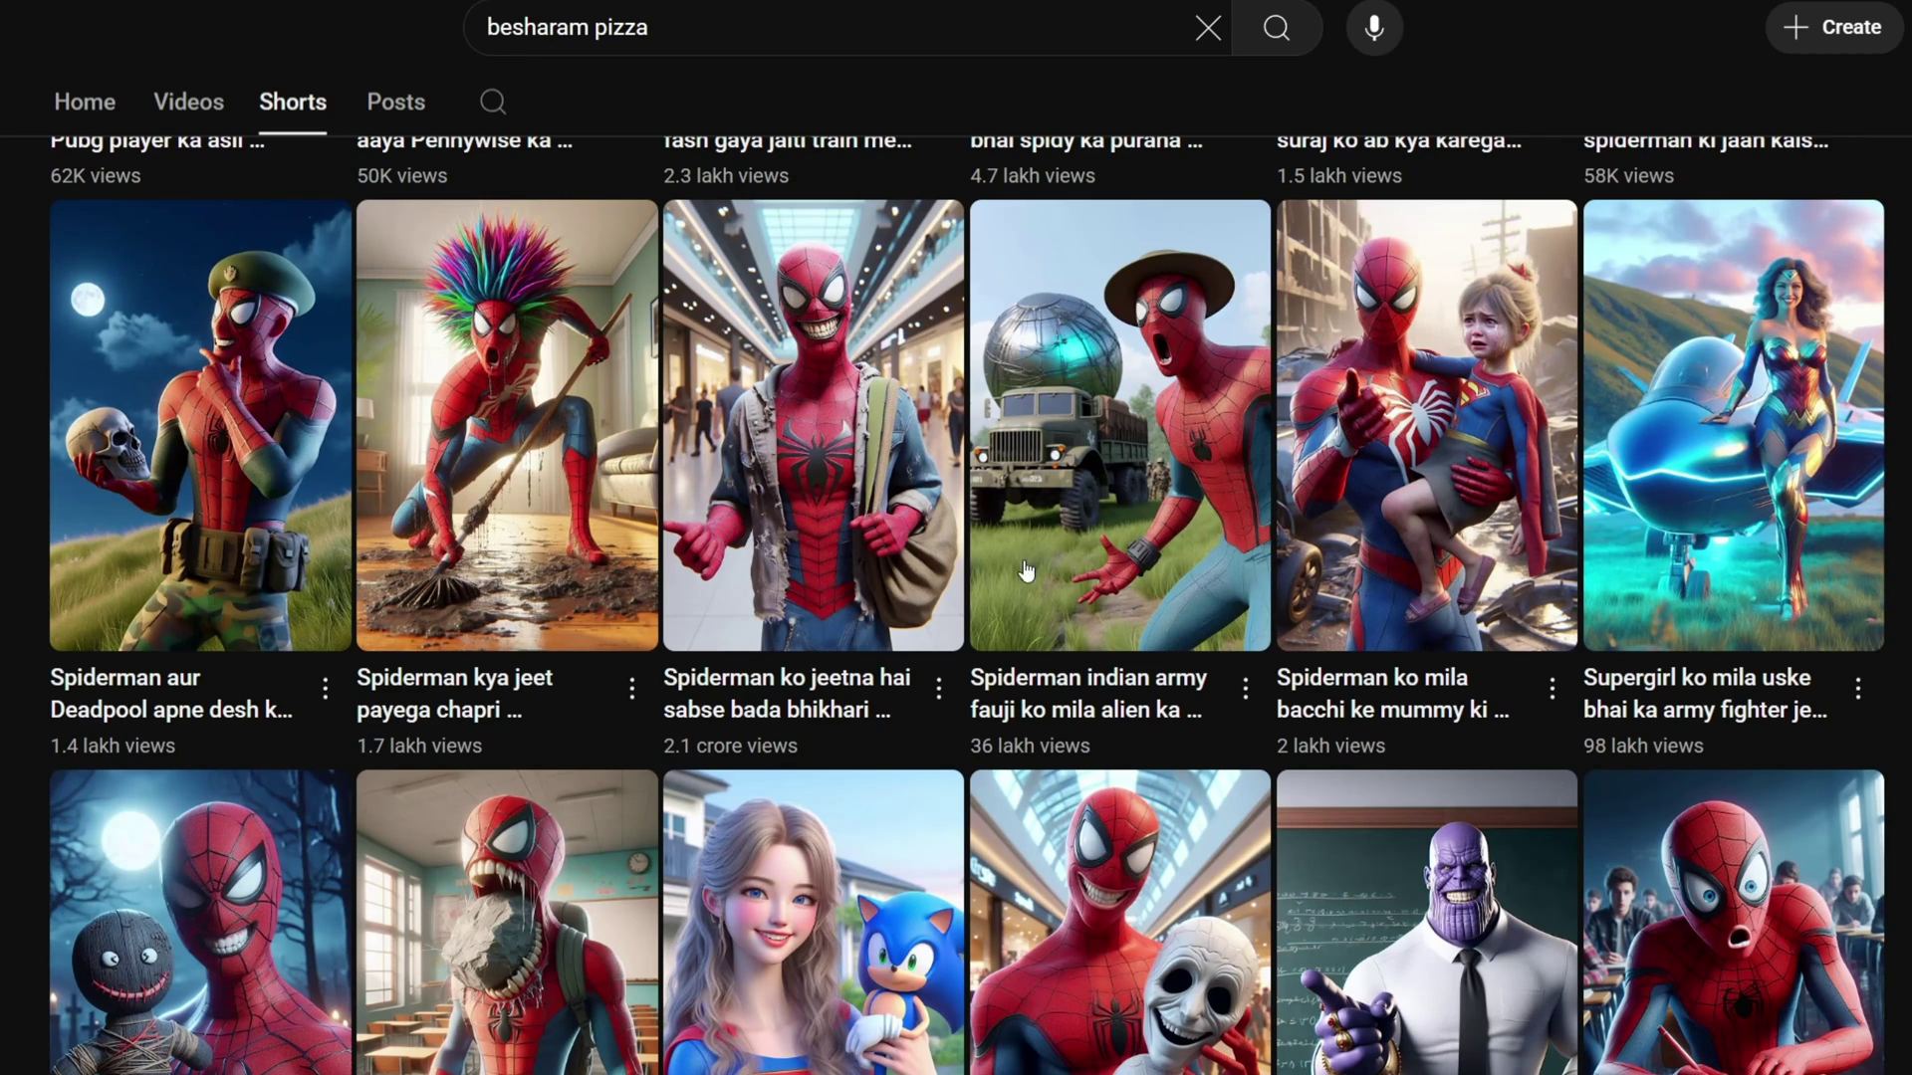
{"action": "scroll", "coordinate": [1838, 529], "scroll_direction": "down", "scroll_amount": 6}
{"action": "scroll", "coordinate": [1905, 709], "scroll_direction": "down", "scroll_amount": 3}
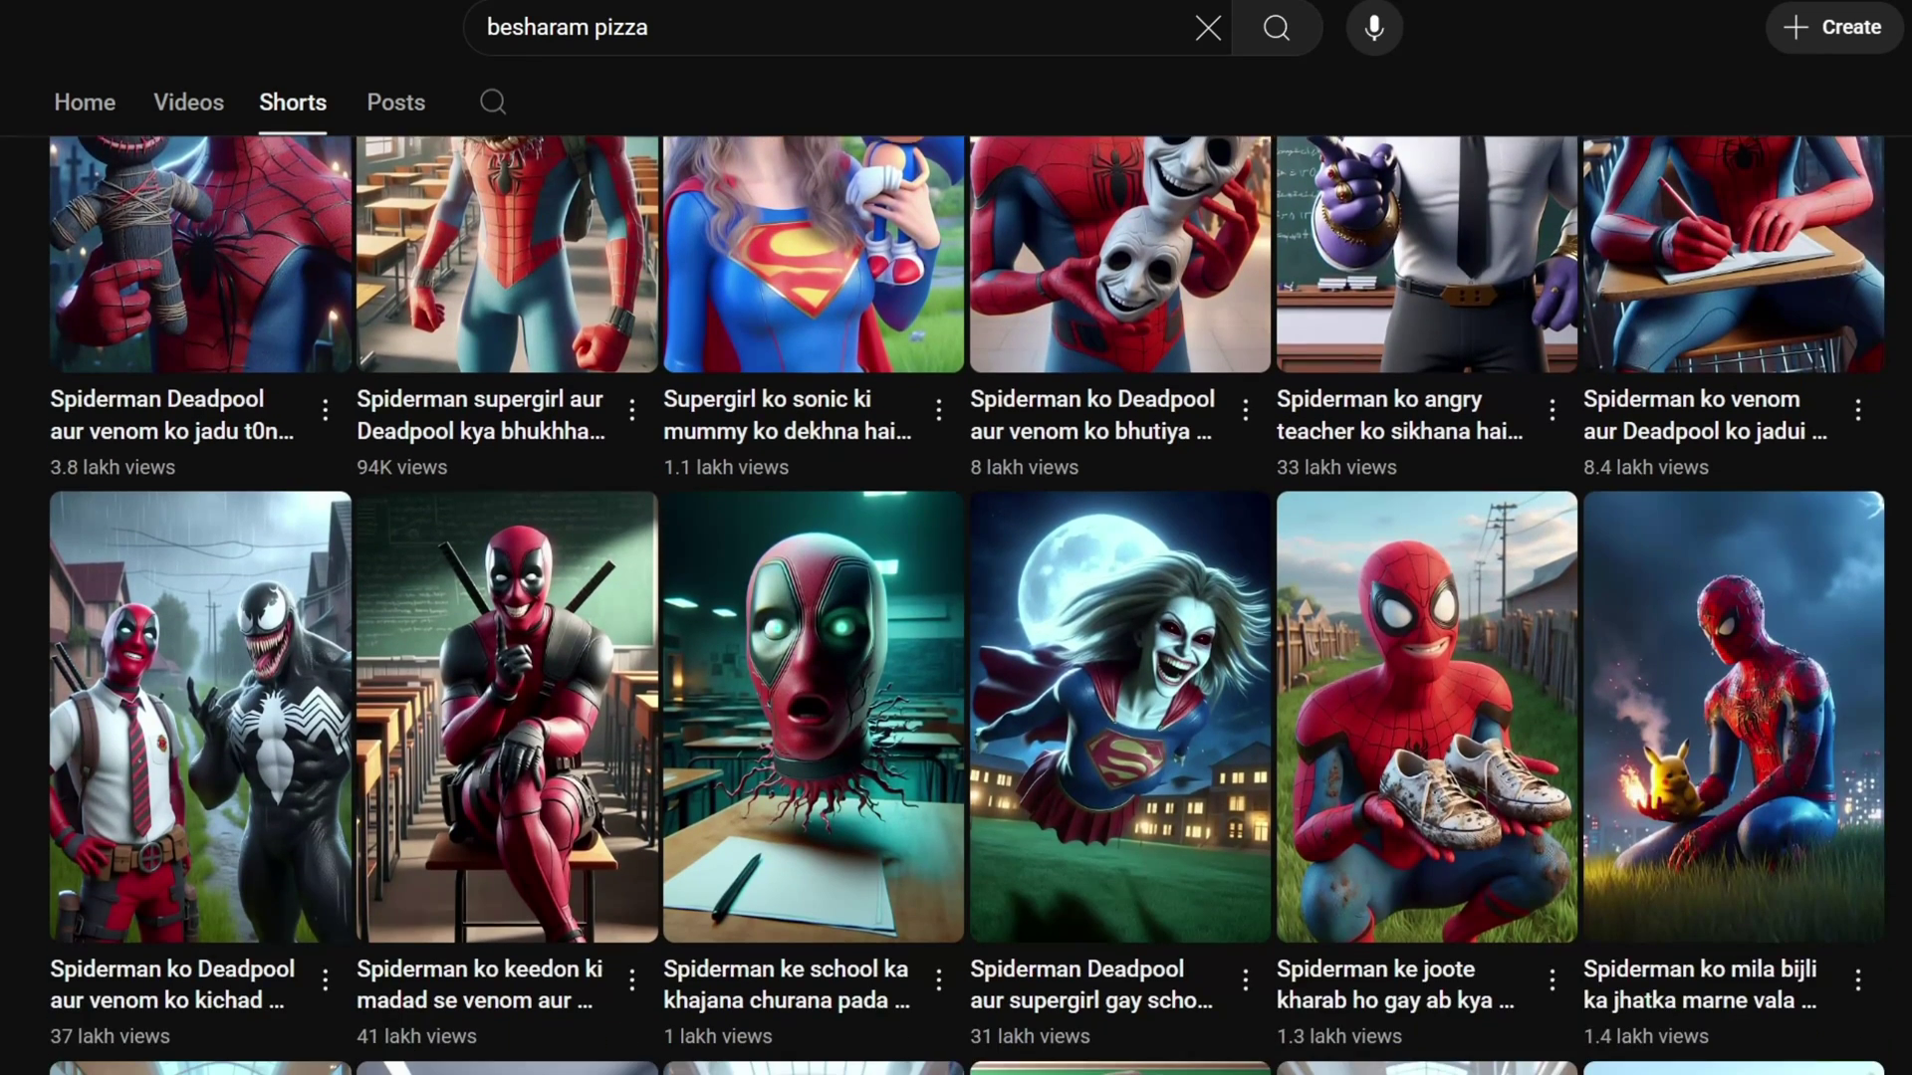
{"action": "scroll", "coordinate": [1905, 709], "scroll_direction": "down", "scroll_amount": 6}
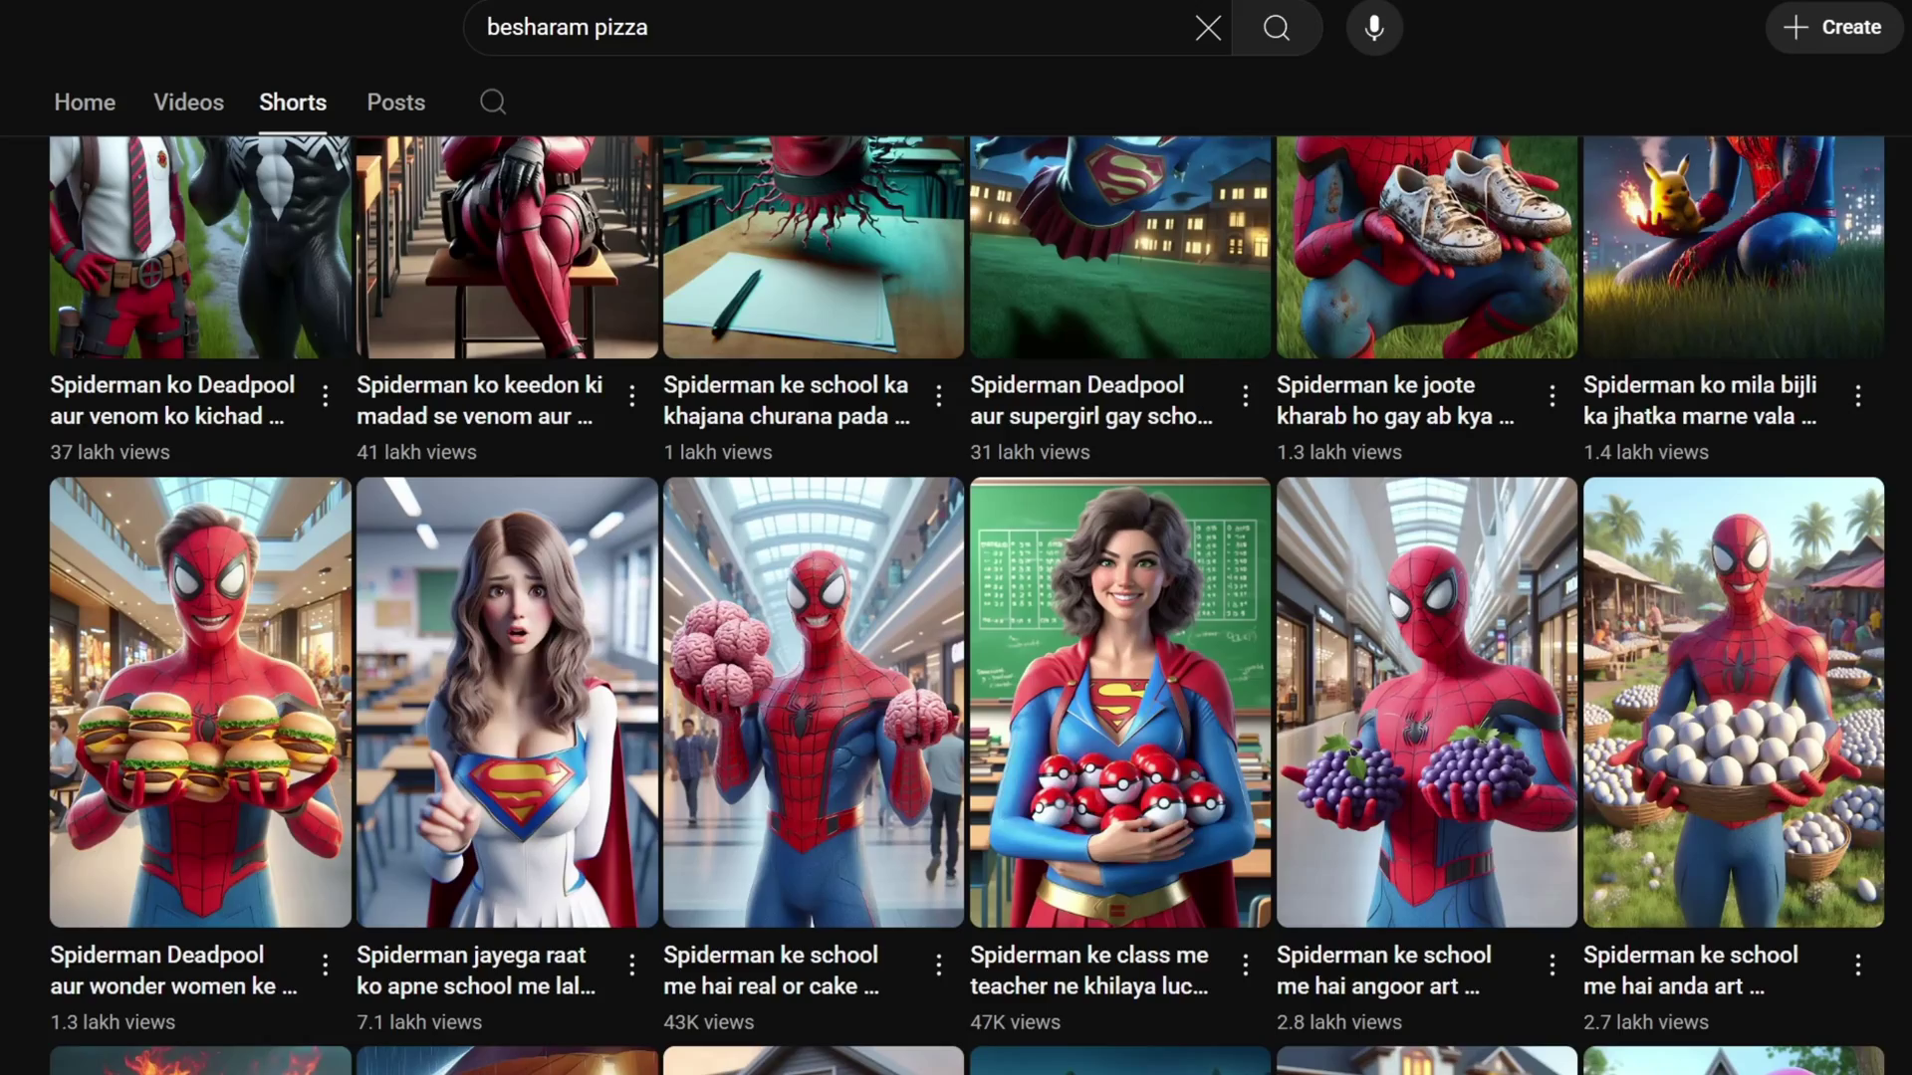
{"action": "scroll", "coordinate": [966, 605], "scroll_direction": "up", "scroll_amount": 12}
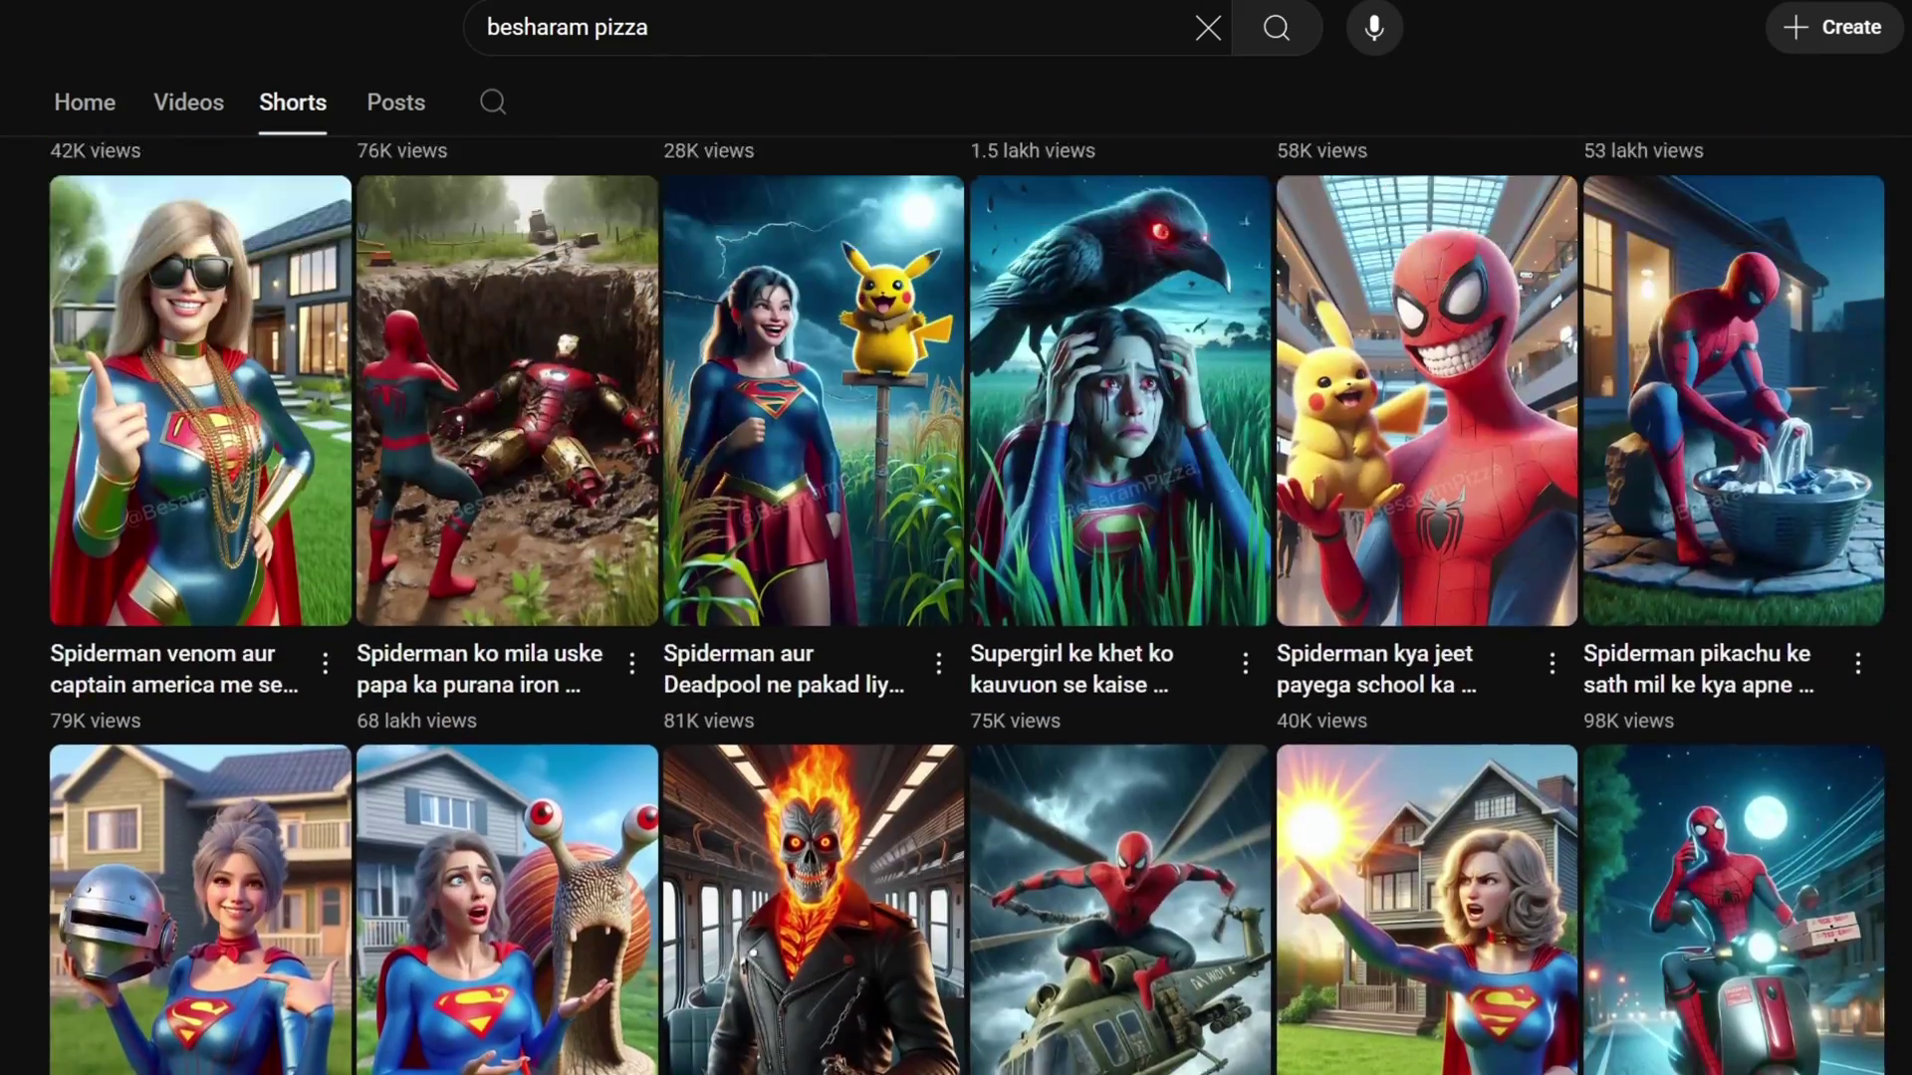
{"action": "scroll", "coordinate": [458, 80], "scroll_direction": "up", "scroll_amount": 10}
{"action": "scroll", "coordinate": [458, 223], "scroll_direction": "down", "scroll_amount": 3}
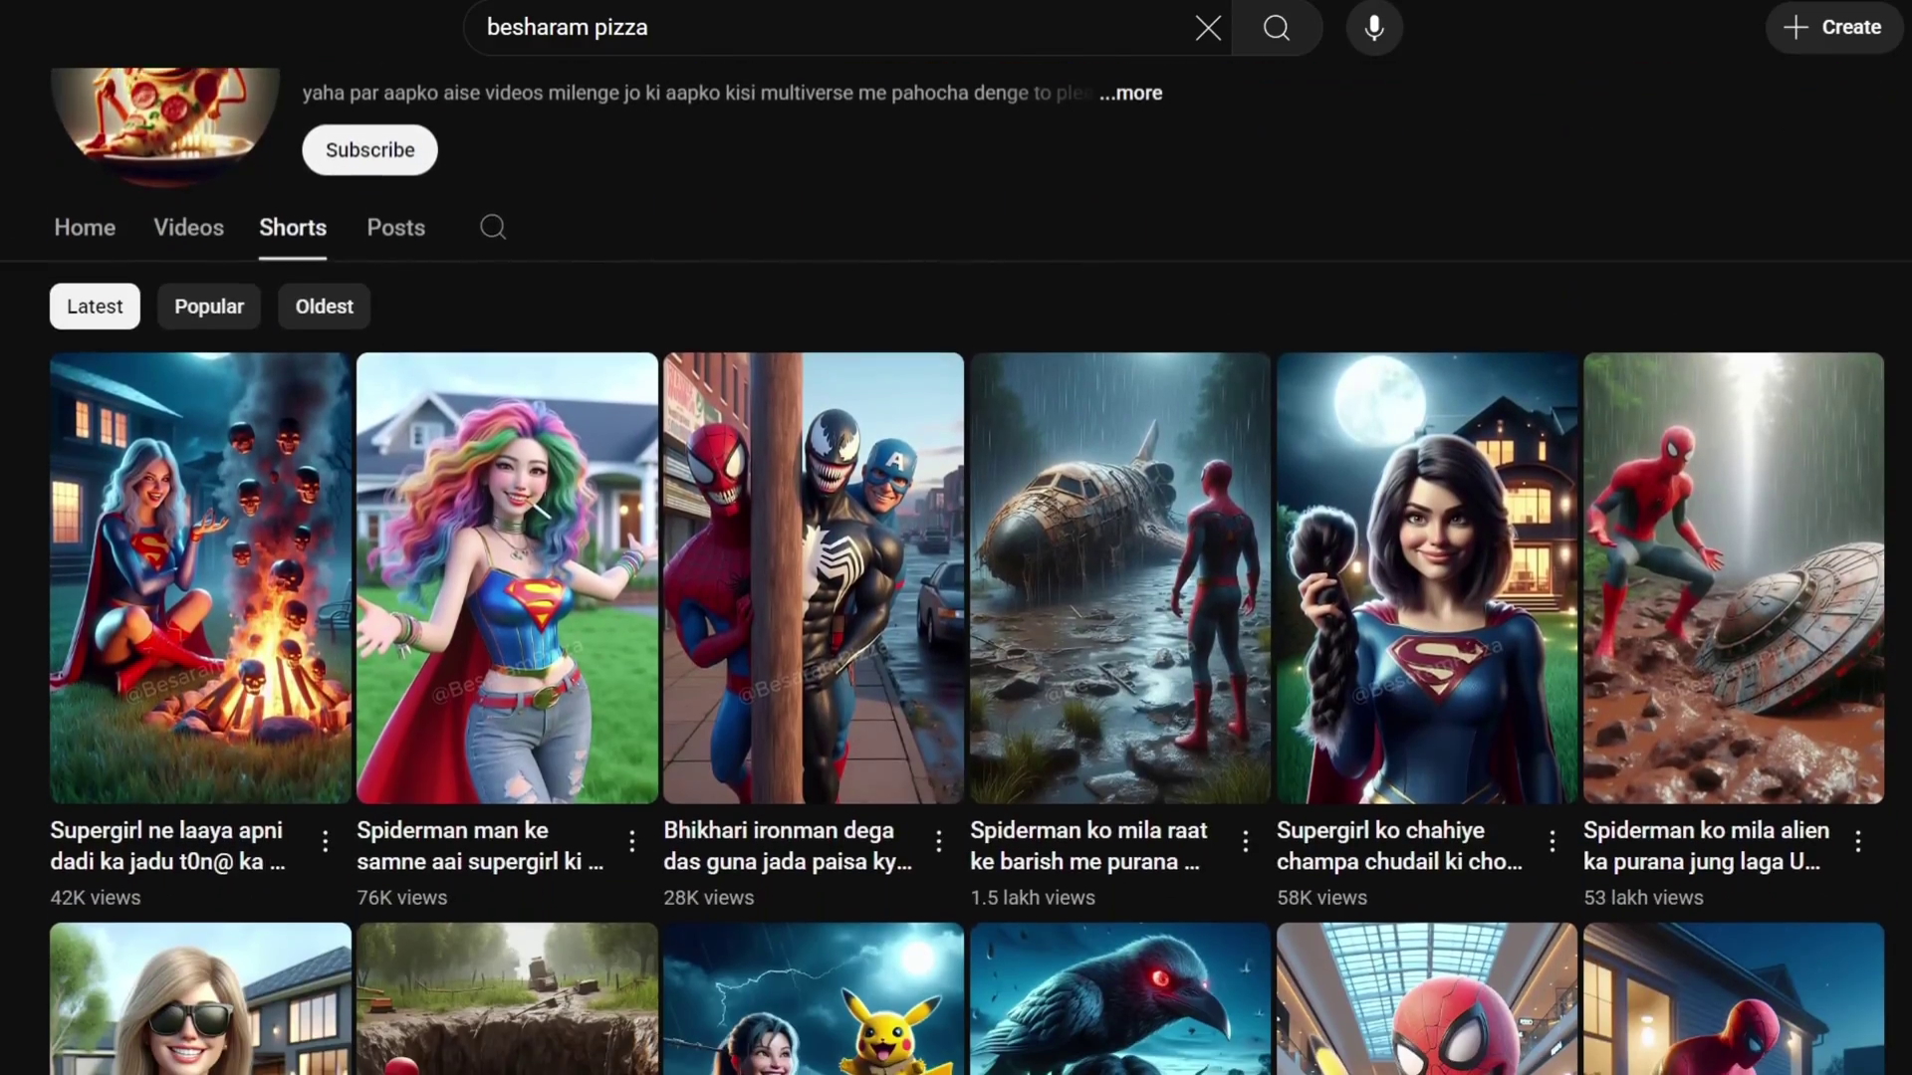
{"action": "scroll", "coordinate": [458, 224], "scroll_direction": "down", "scroll_amount": 20}
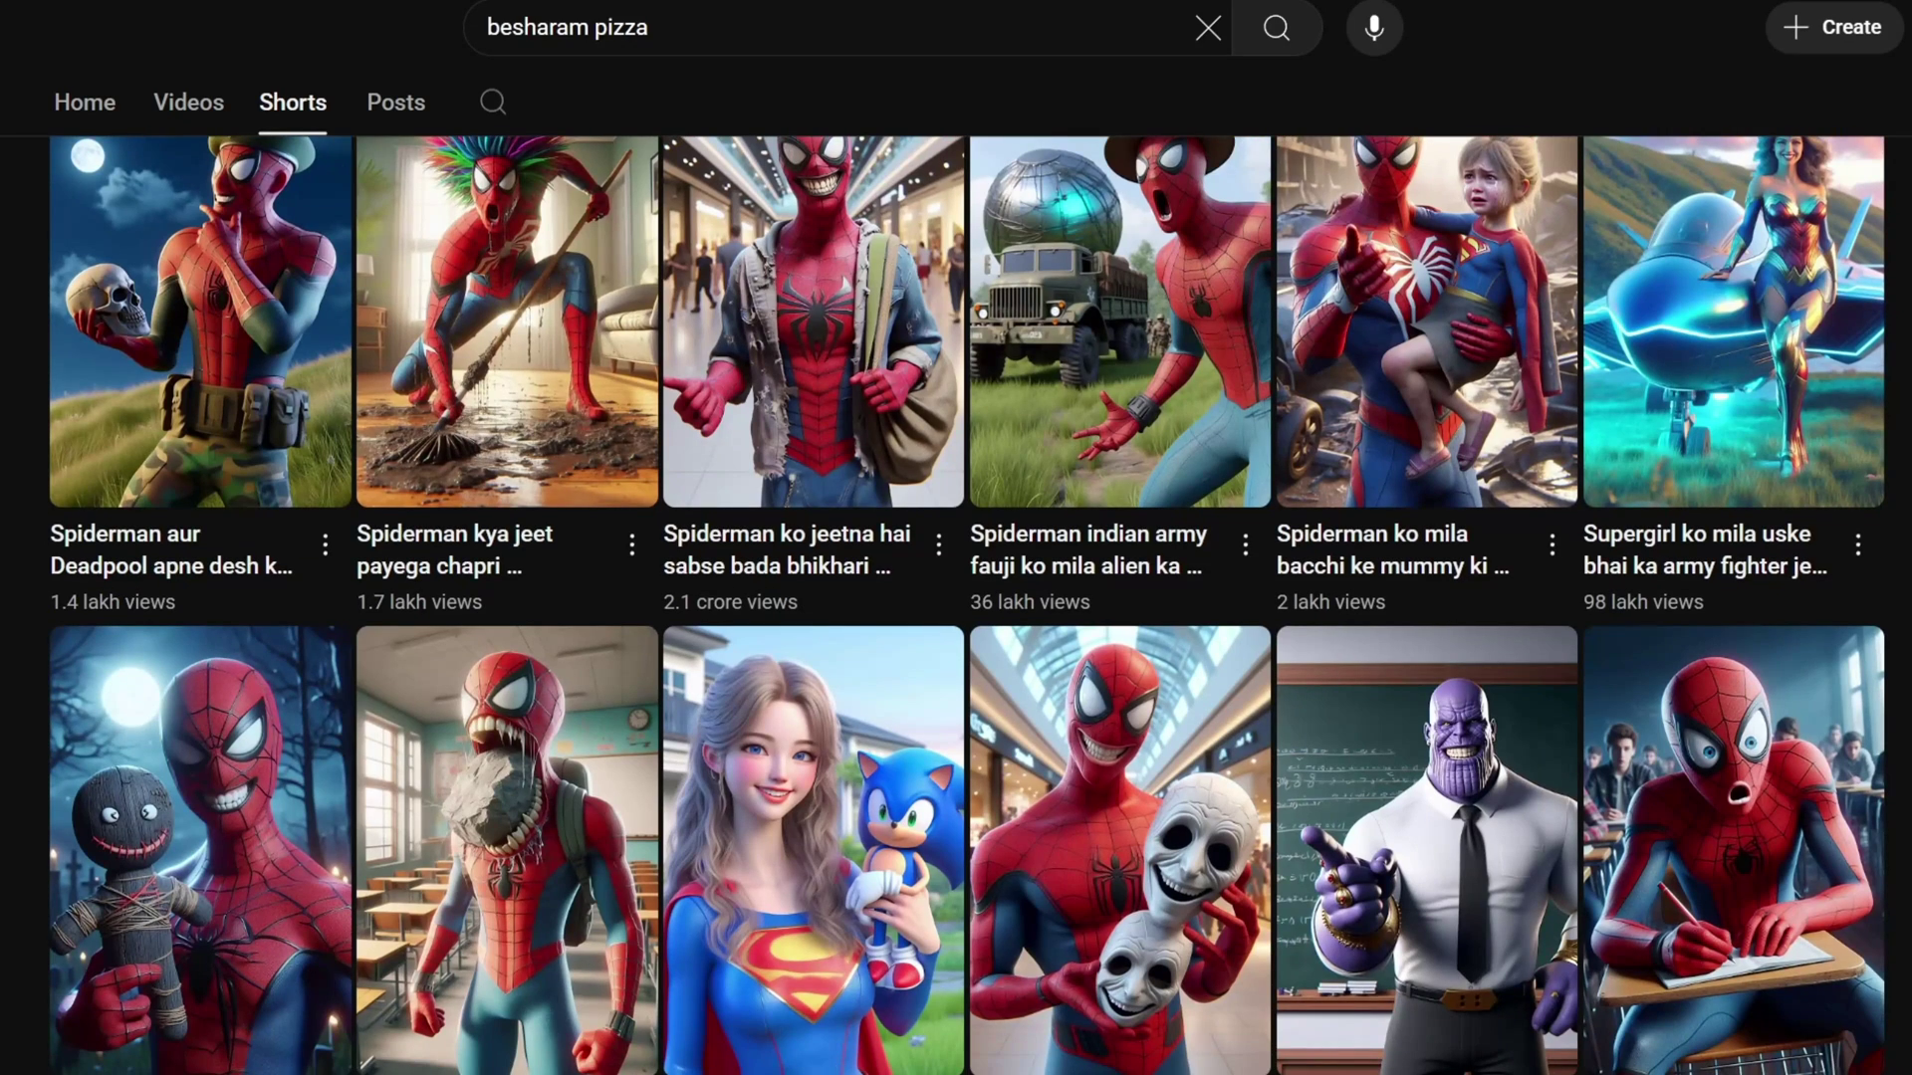
{"action": "scroll", "coordinate": [966, 605], "scroll_direction": "down", "scroll_amount": 3}
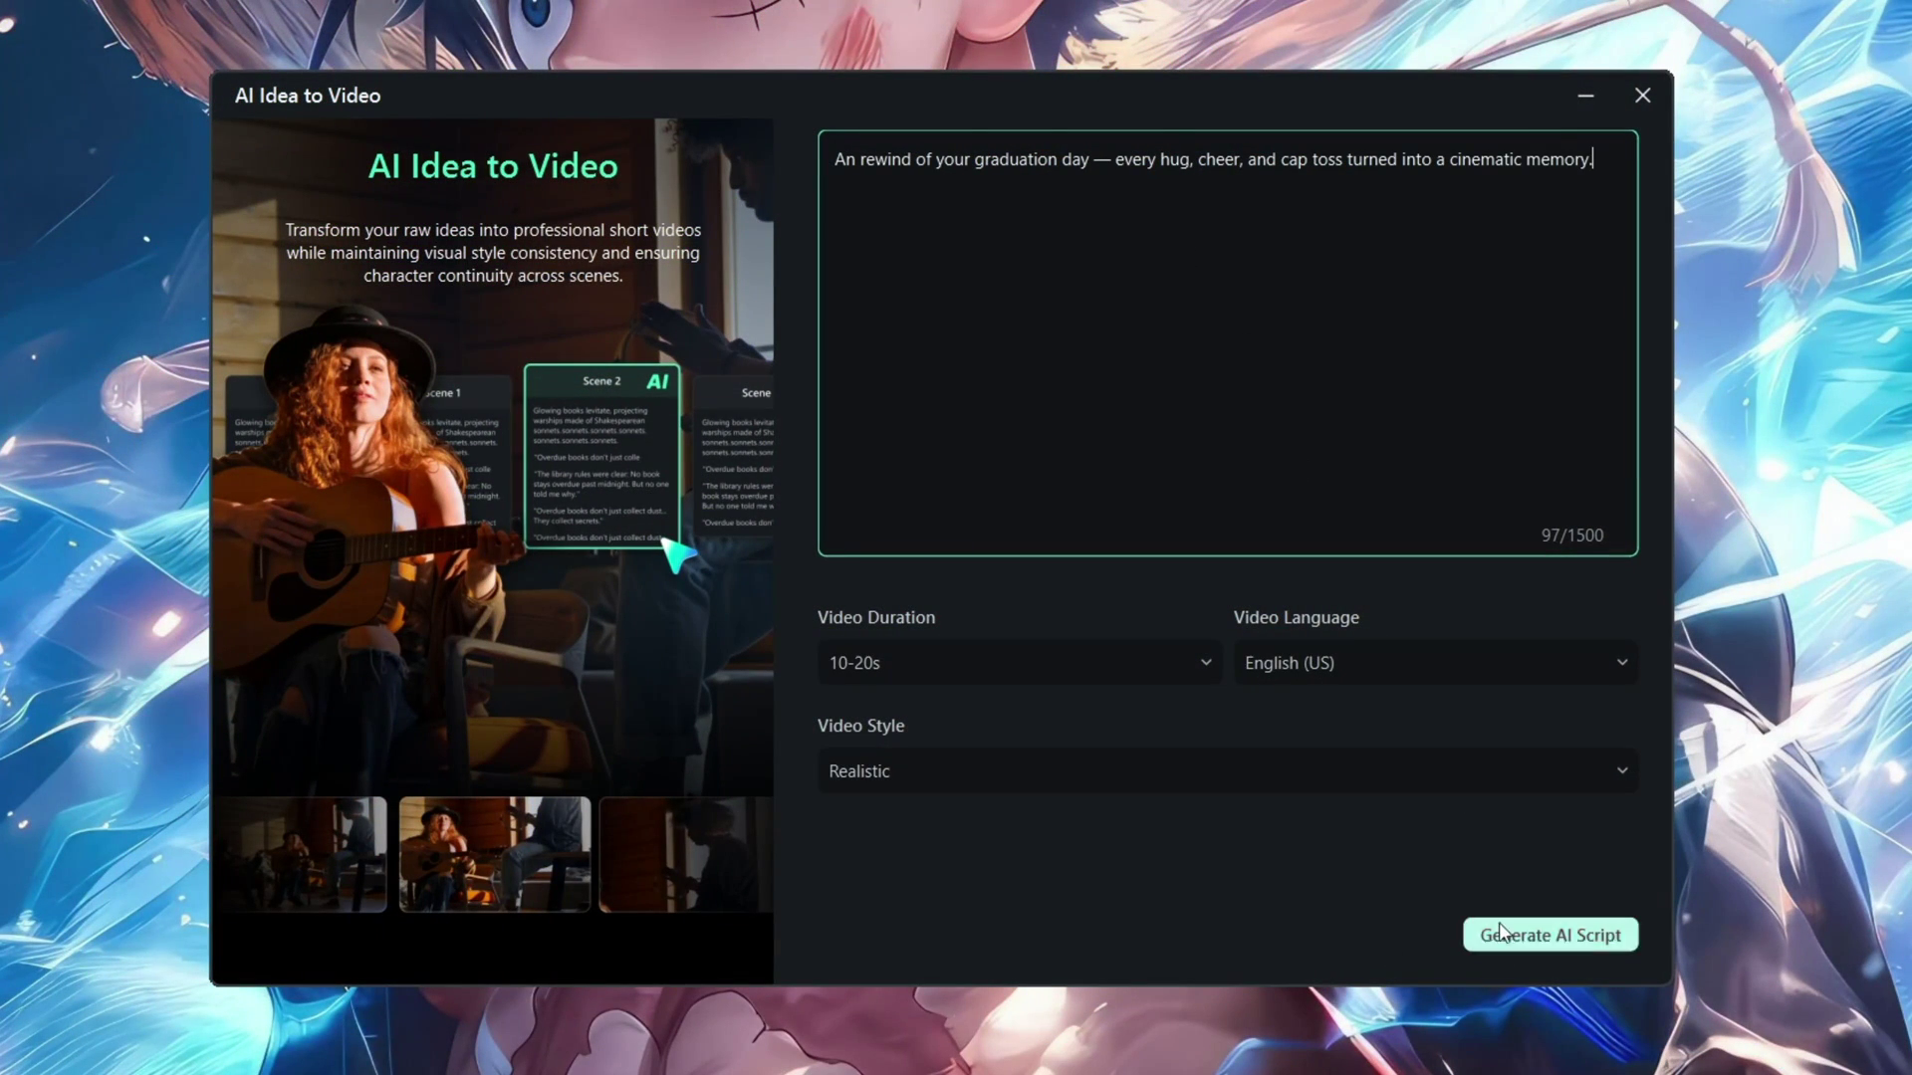
{"action": "left_click", "coordinate": [1534, 944]}
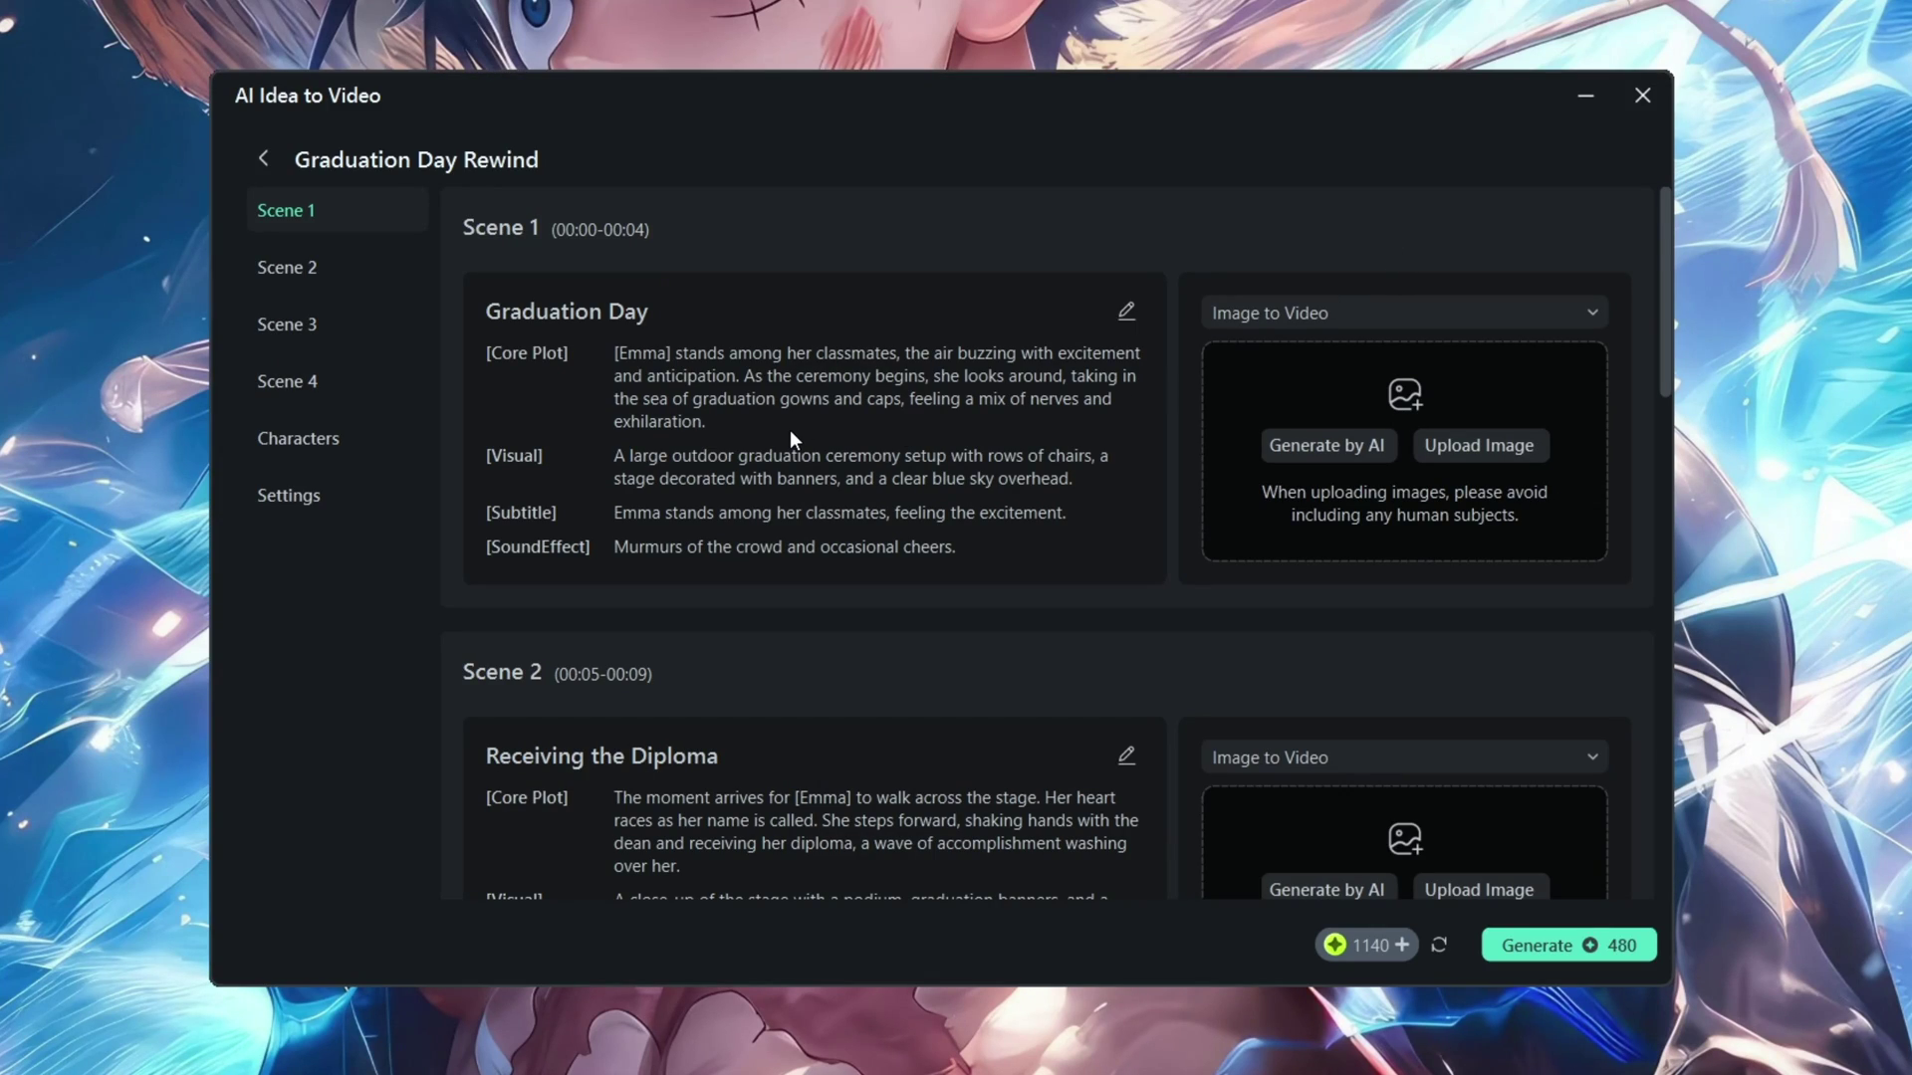
{"action": "scroll", "coordinate": [788, 436], "scroll_direction": "down", "scroll_amount": 5}
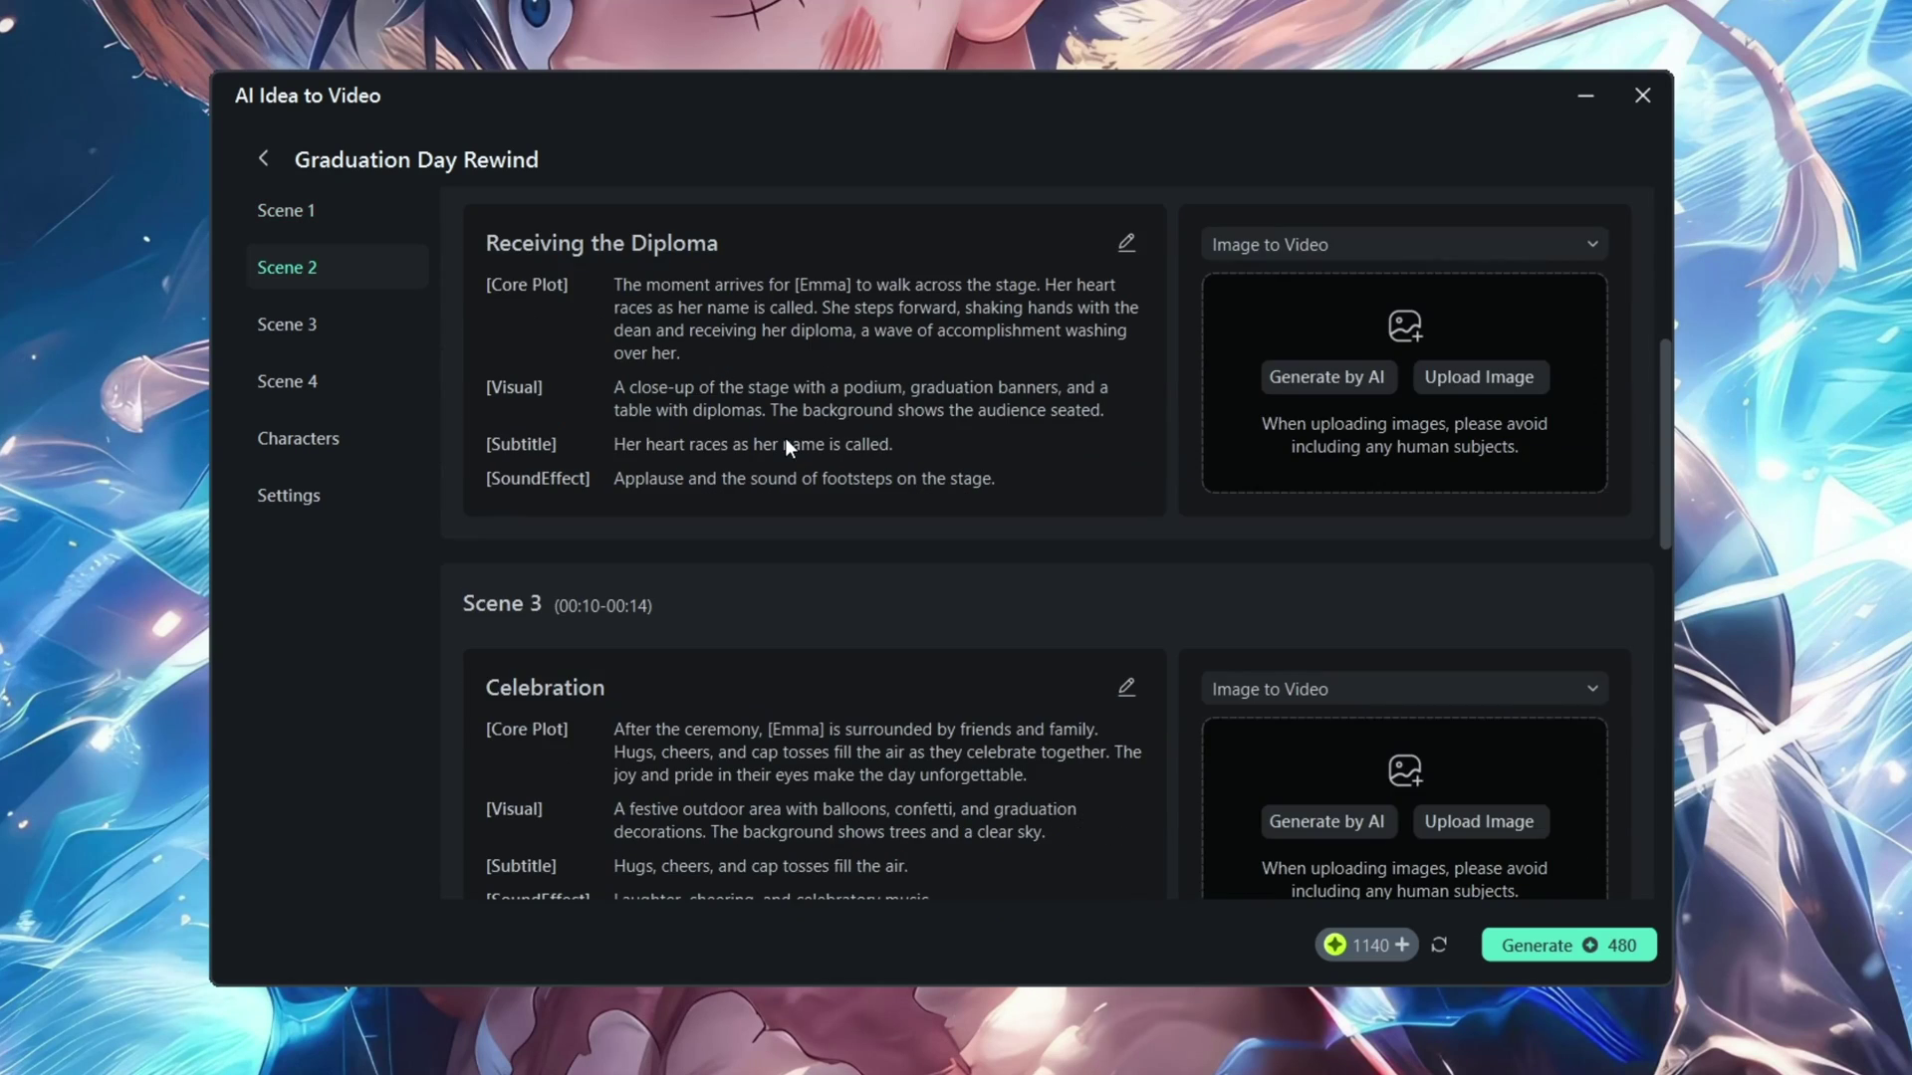
{"action": "scroll", "coordinate": [786, 443], "scroll_direction": "down", "scroll_amount": 8}
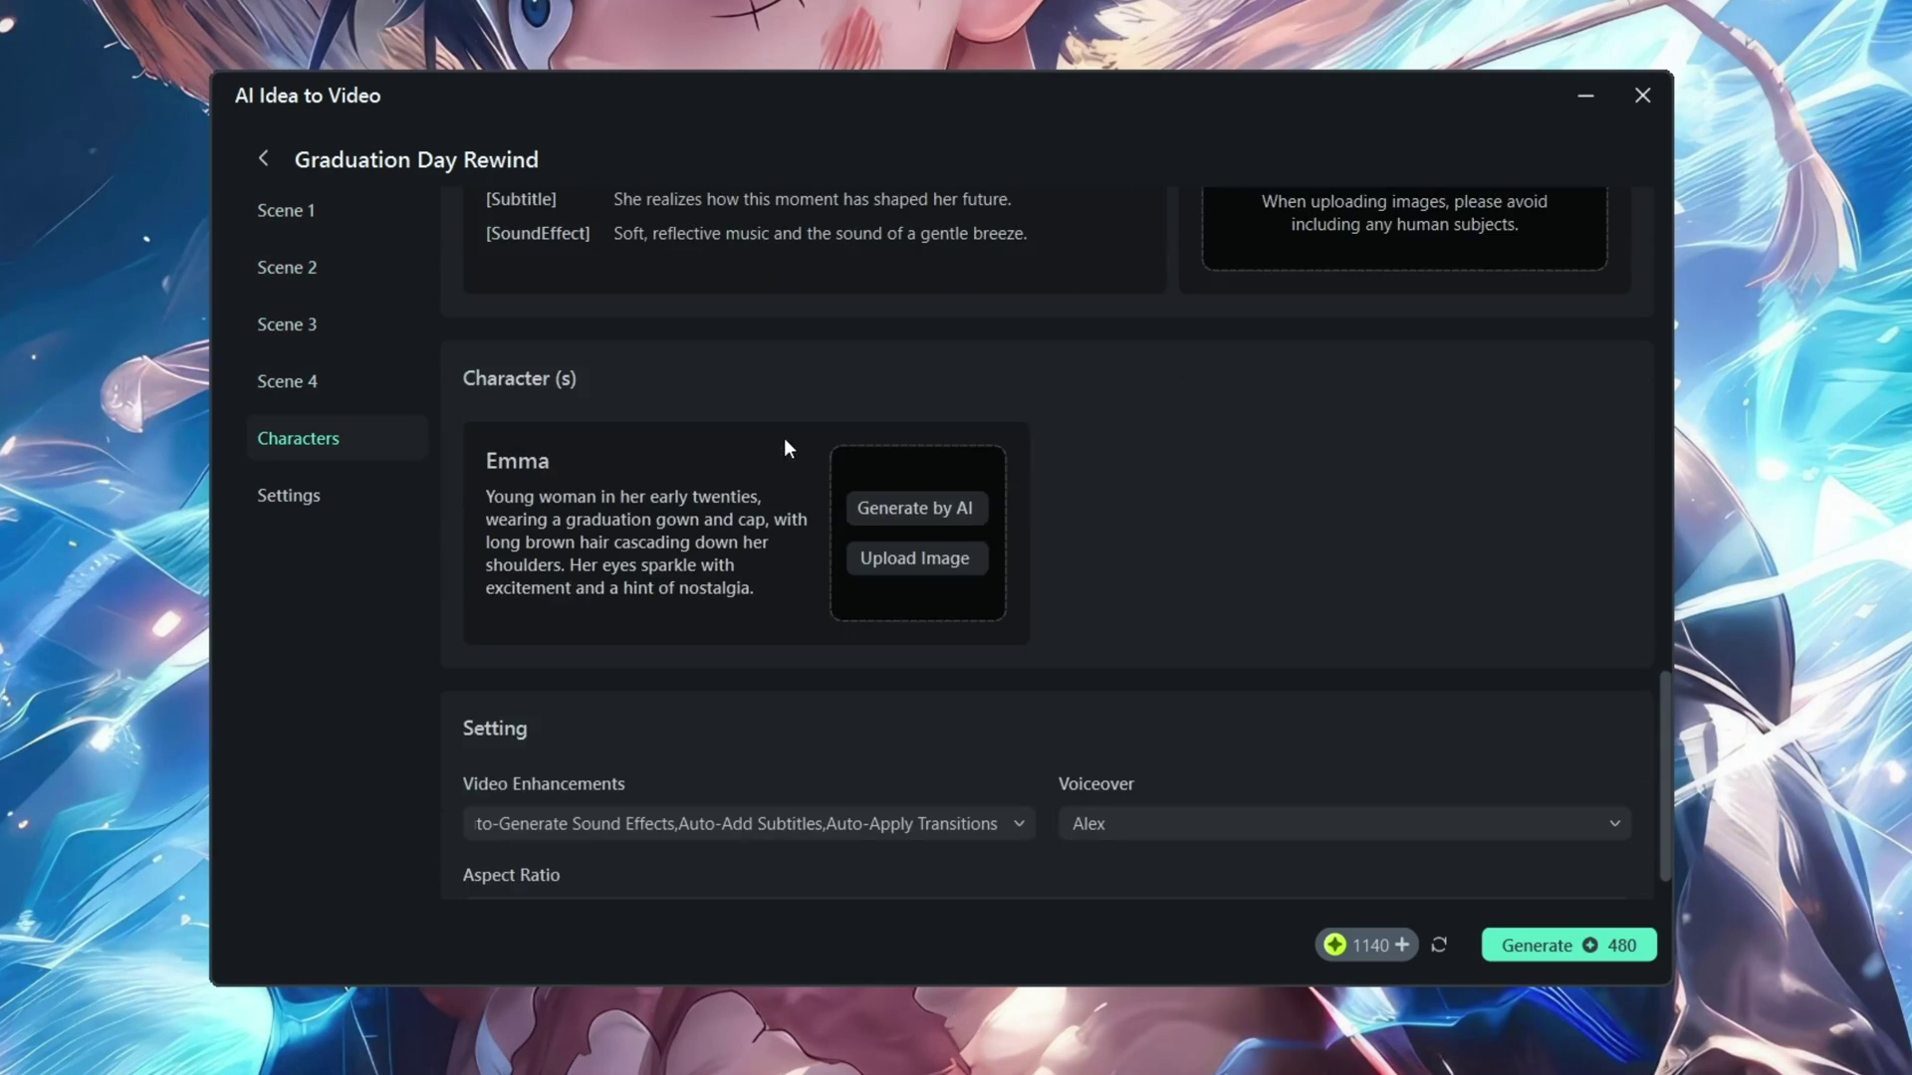
Generate AI portraits for Emma, confirm the first one, and check the video's points cost.
{"action": "left_click", "coordinate": [917, 510]}
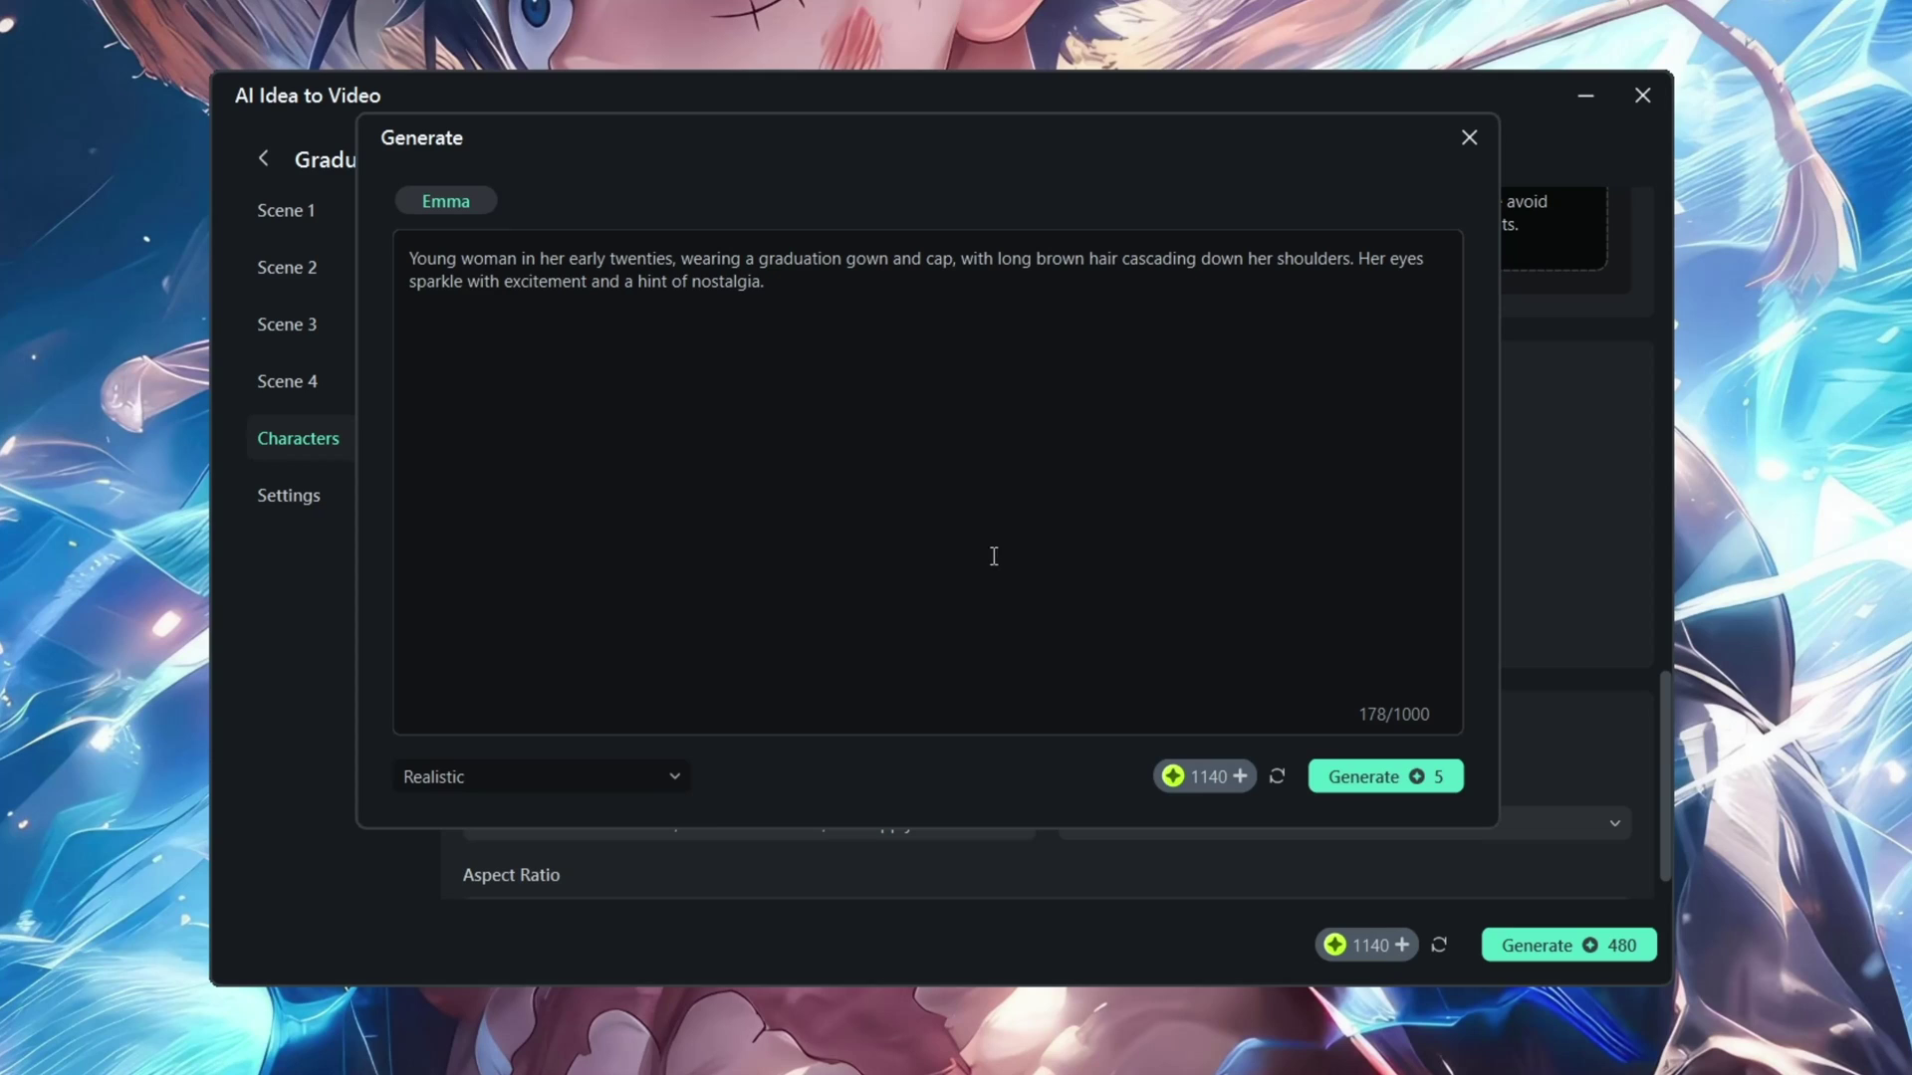
{"action": "left_click", "coordinate": [1354, 774]}
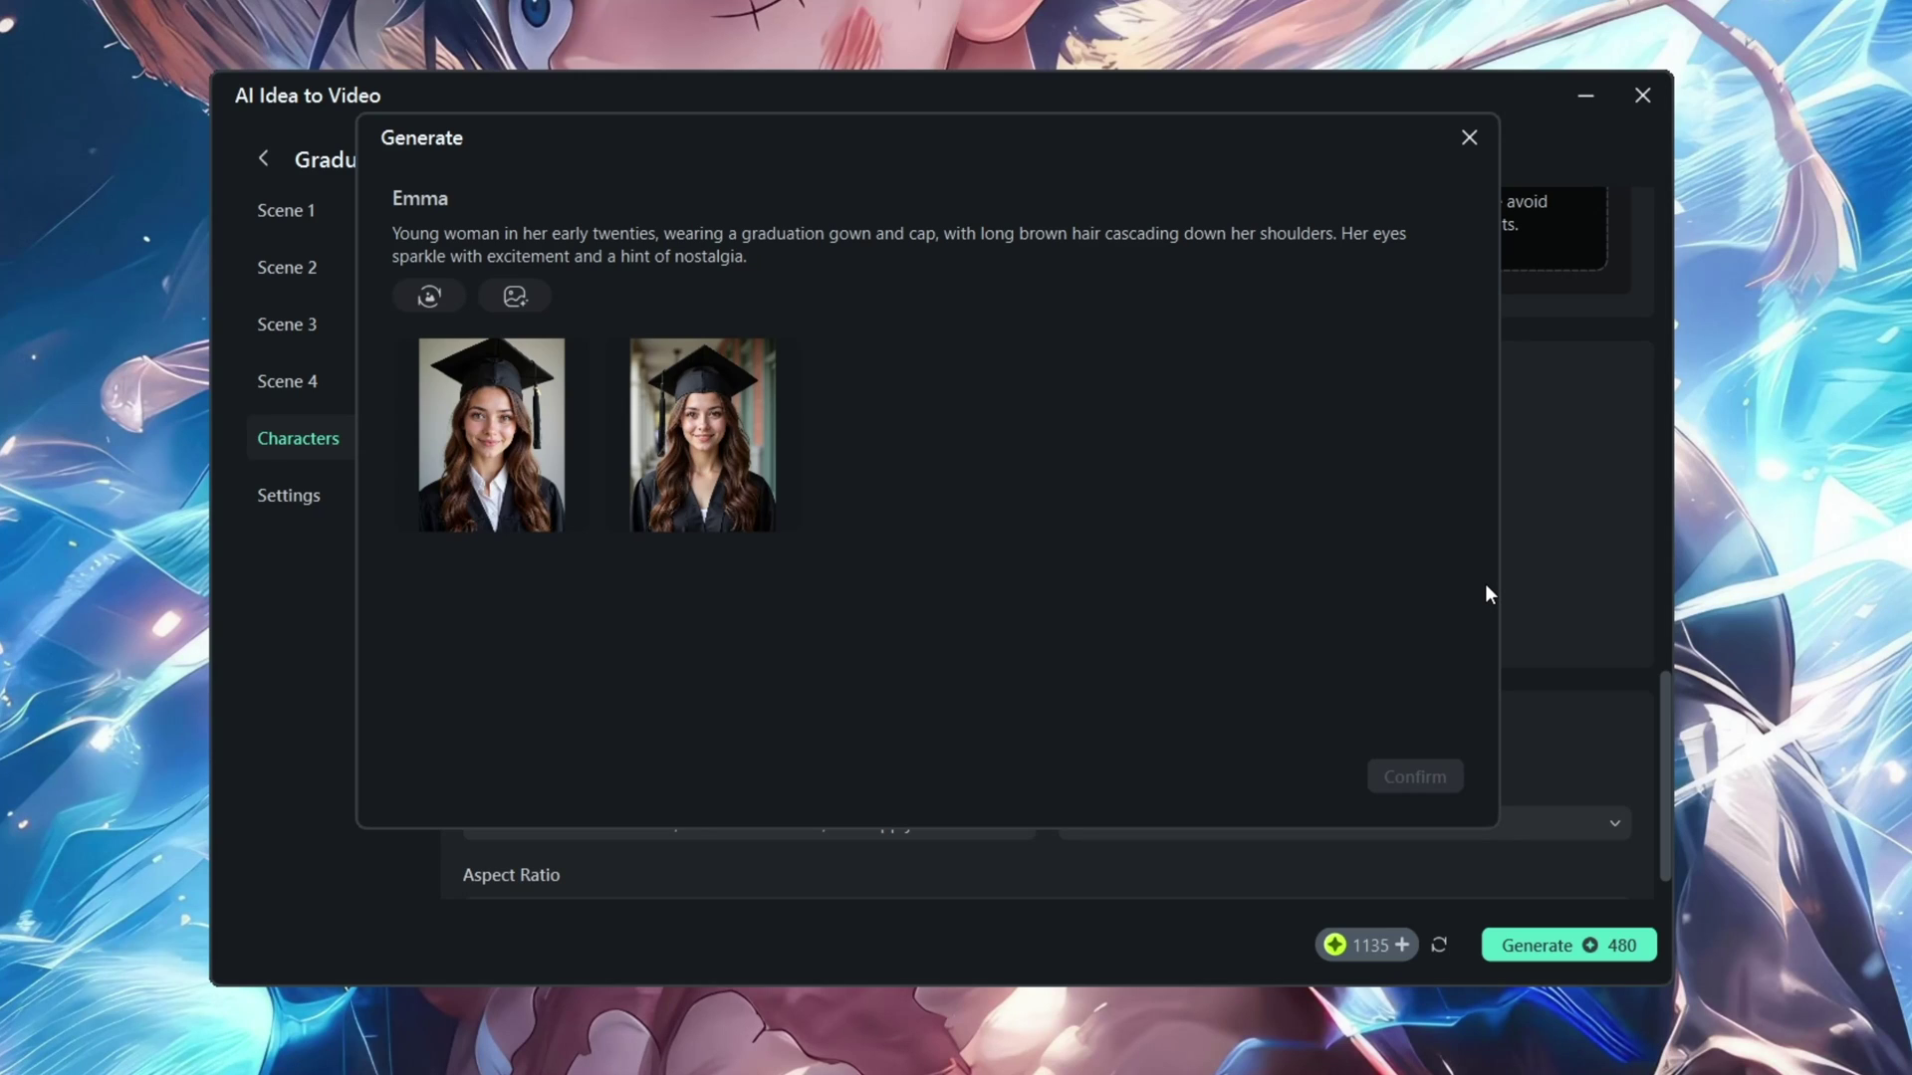
{"action": "left_click", "coordinate": [498, 448]}
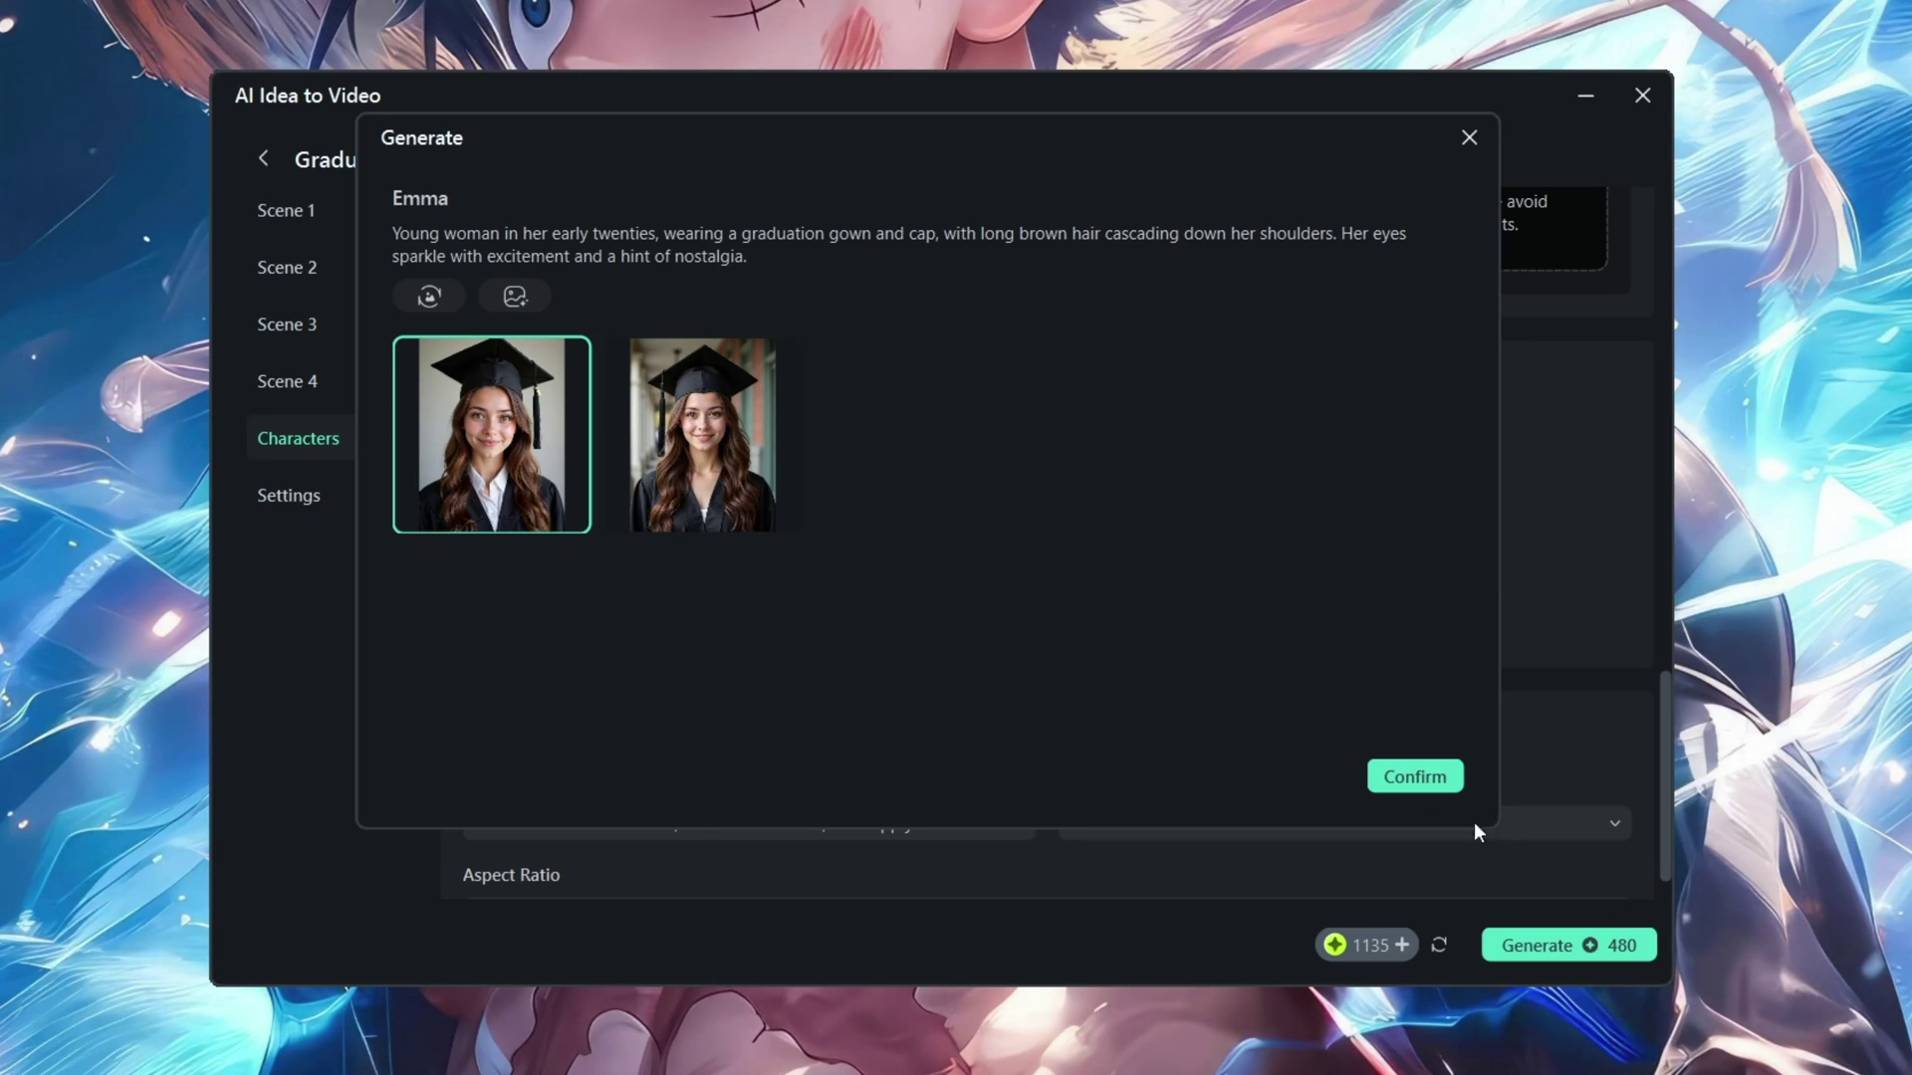
{"action": "left_click", "coordinate": [703, 435]}
{"action": "left_click", "coordinate": [1415, 776]}
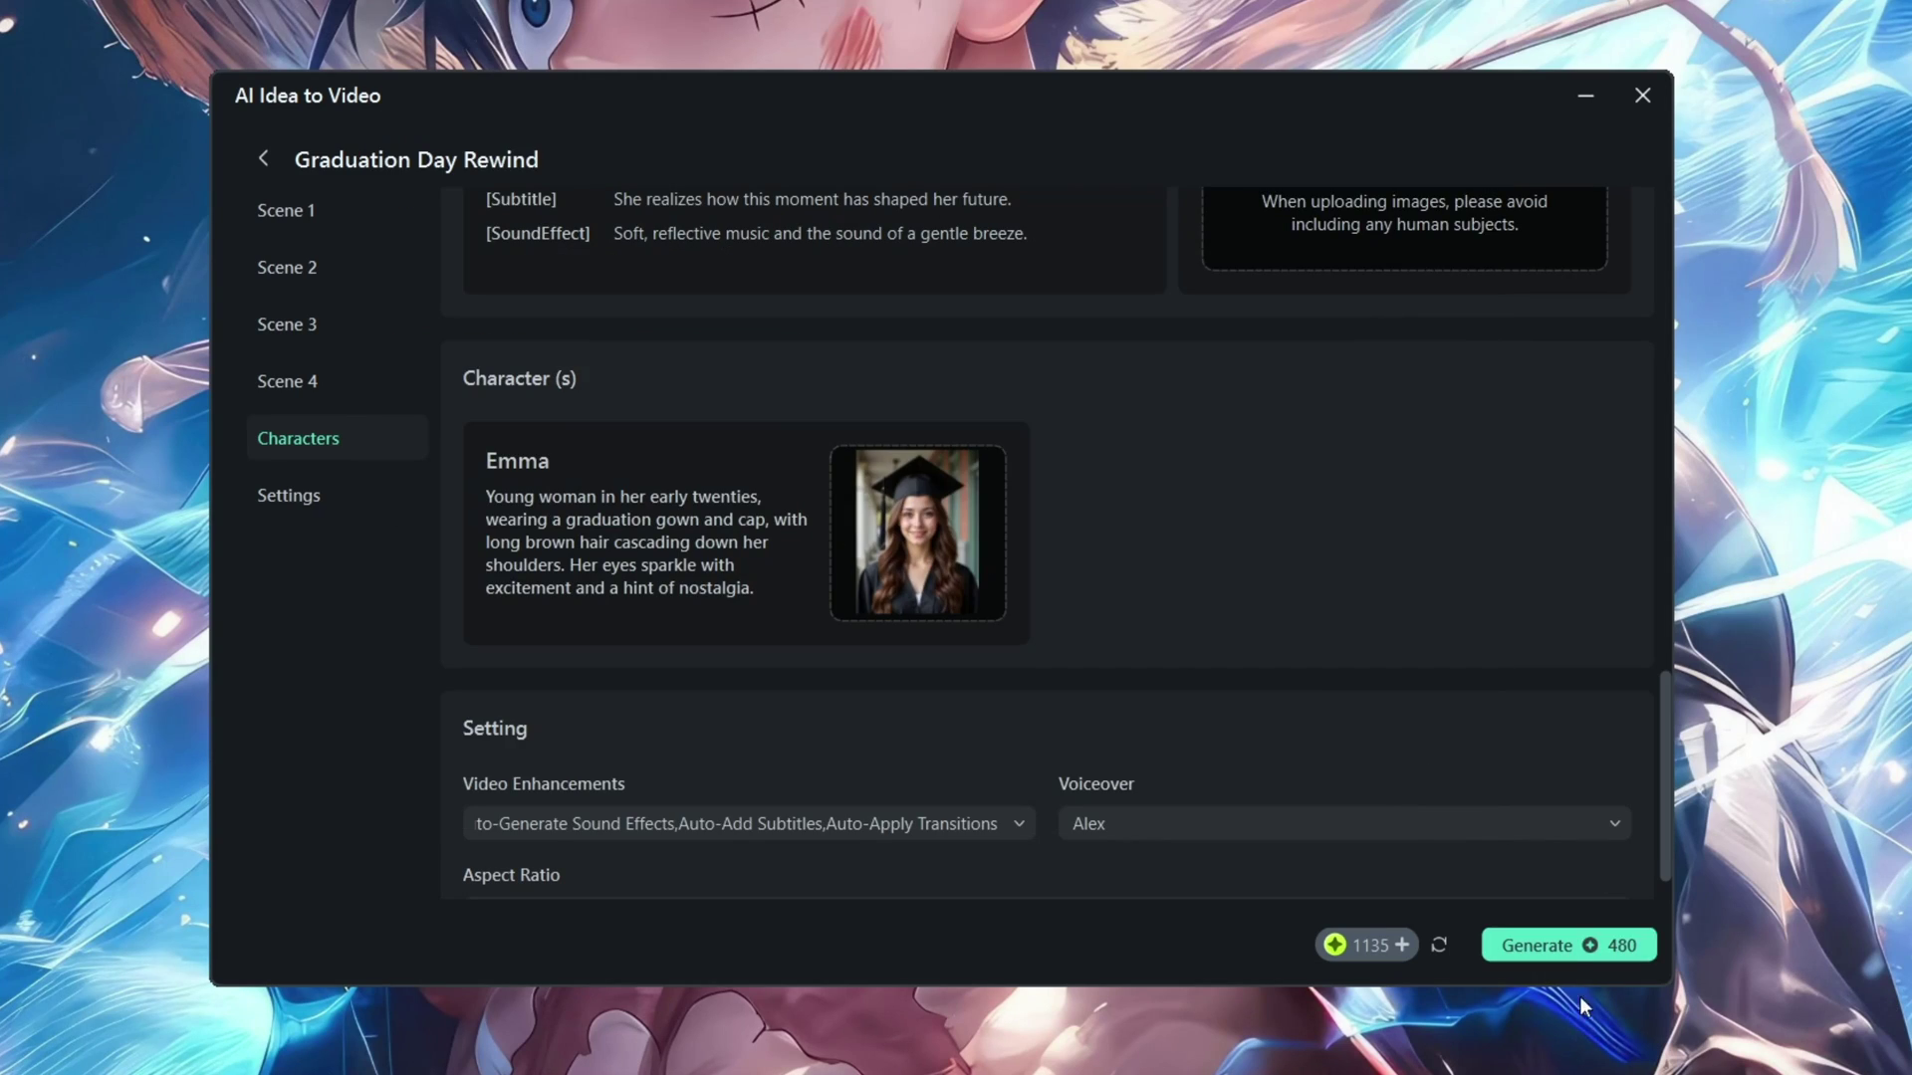
Generate the graduation video from all four scenes for 480 points.
{"action": "left_click", "coordinate": [1552, 945]}
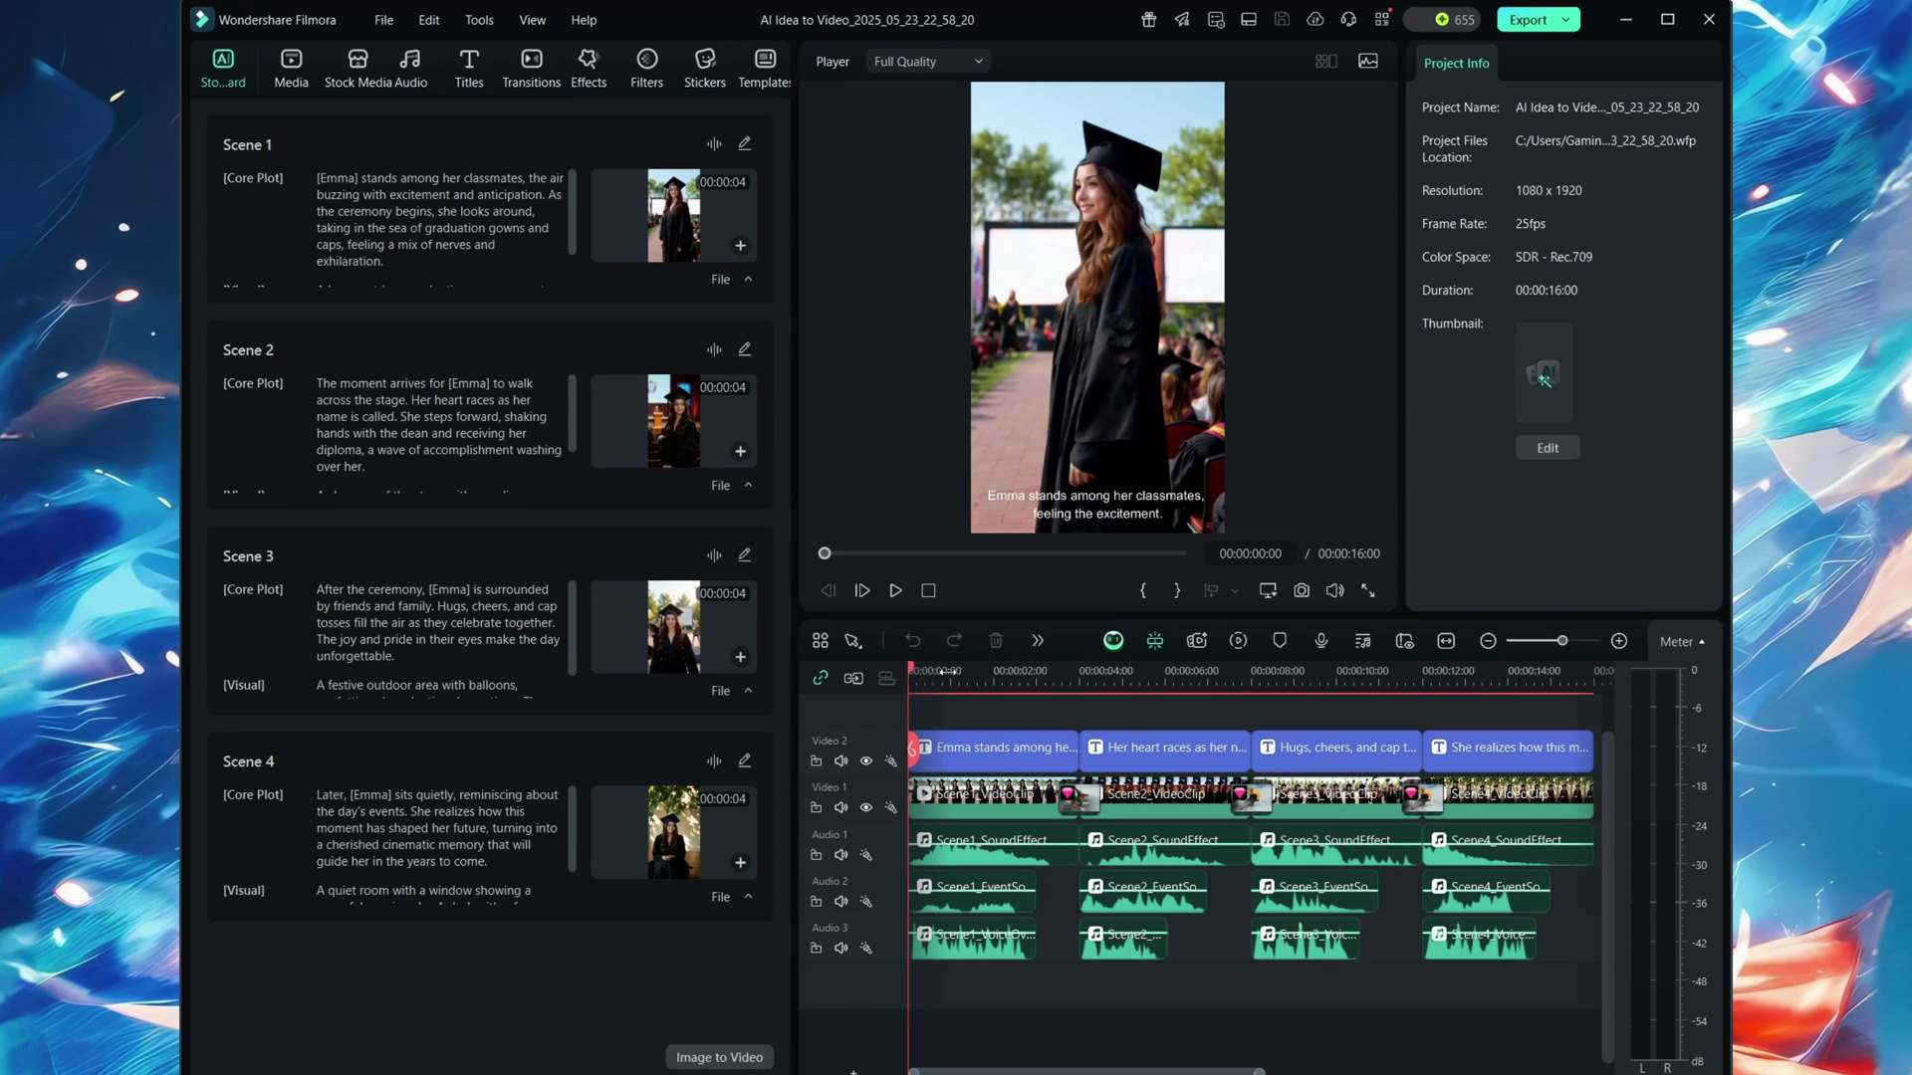
Play the graduation video from the start through to 00:00:16:00.
{"action": "key", "text": "space"}
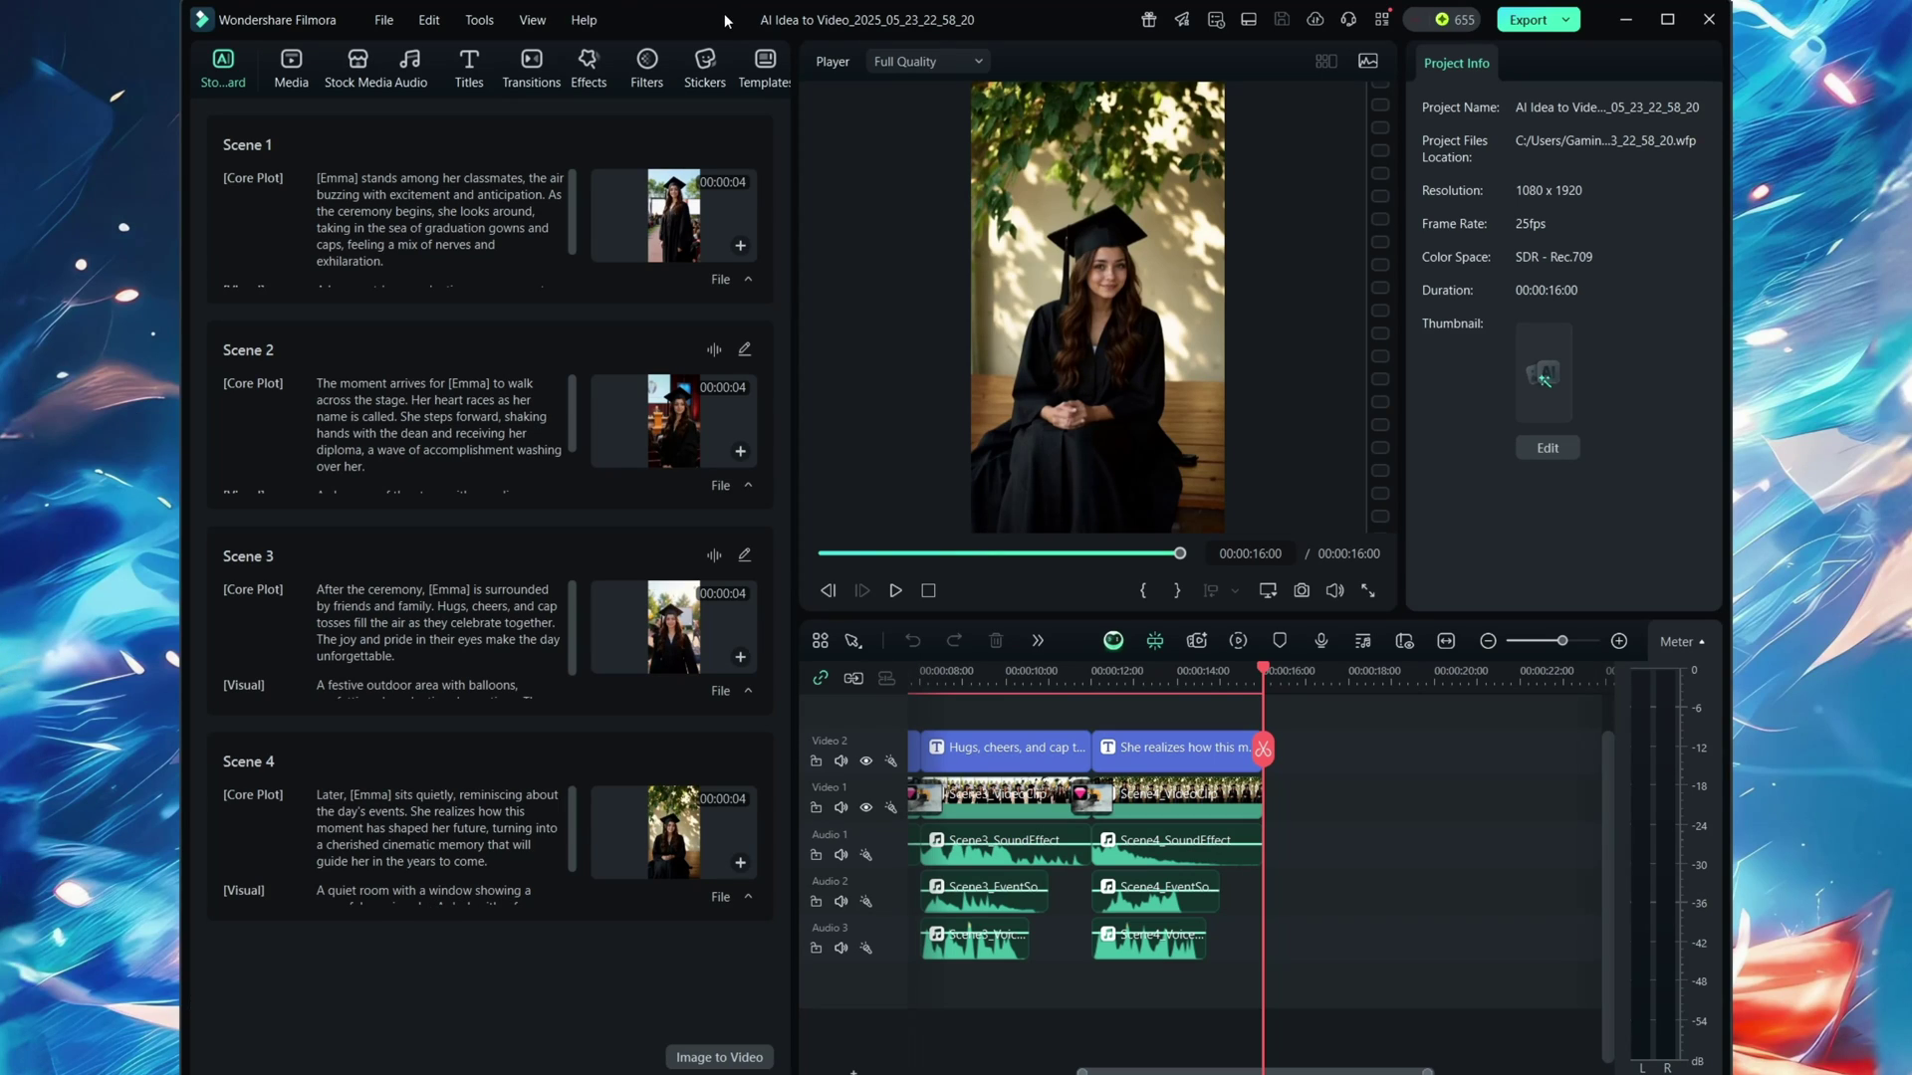
Export the graduation video as an MP4 H.264 file at 1080x1920.
{"action": "left_click", "coordinate": [1530, 20]}
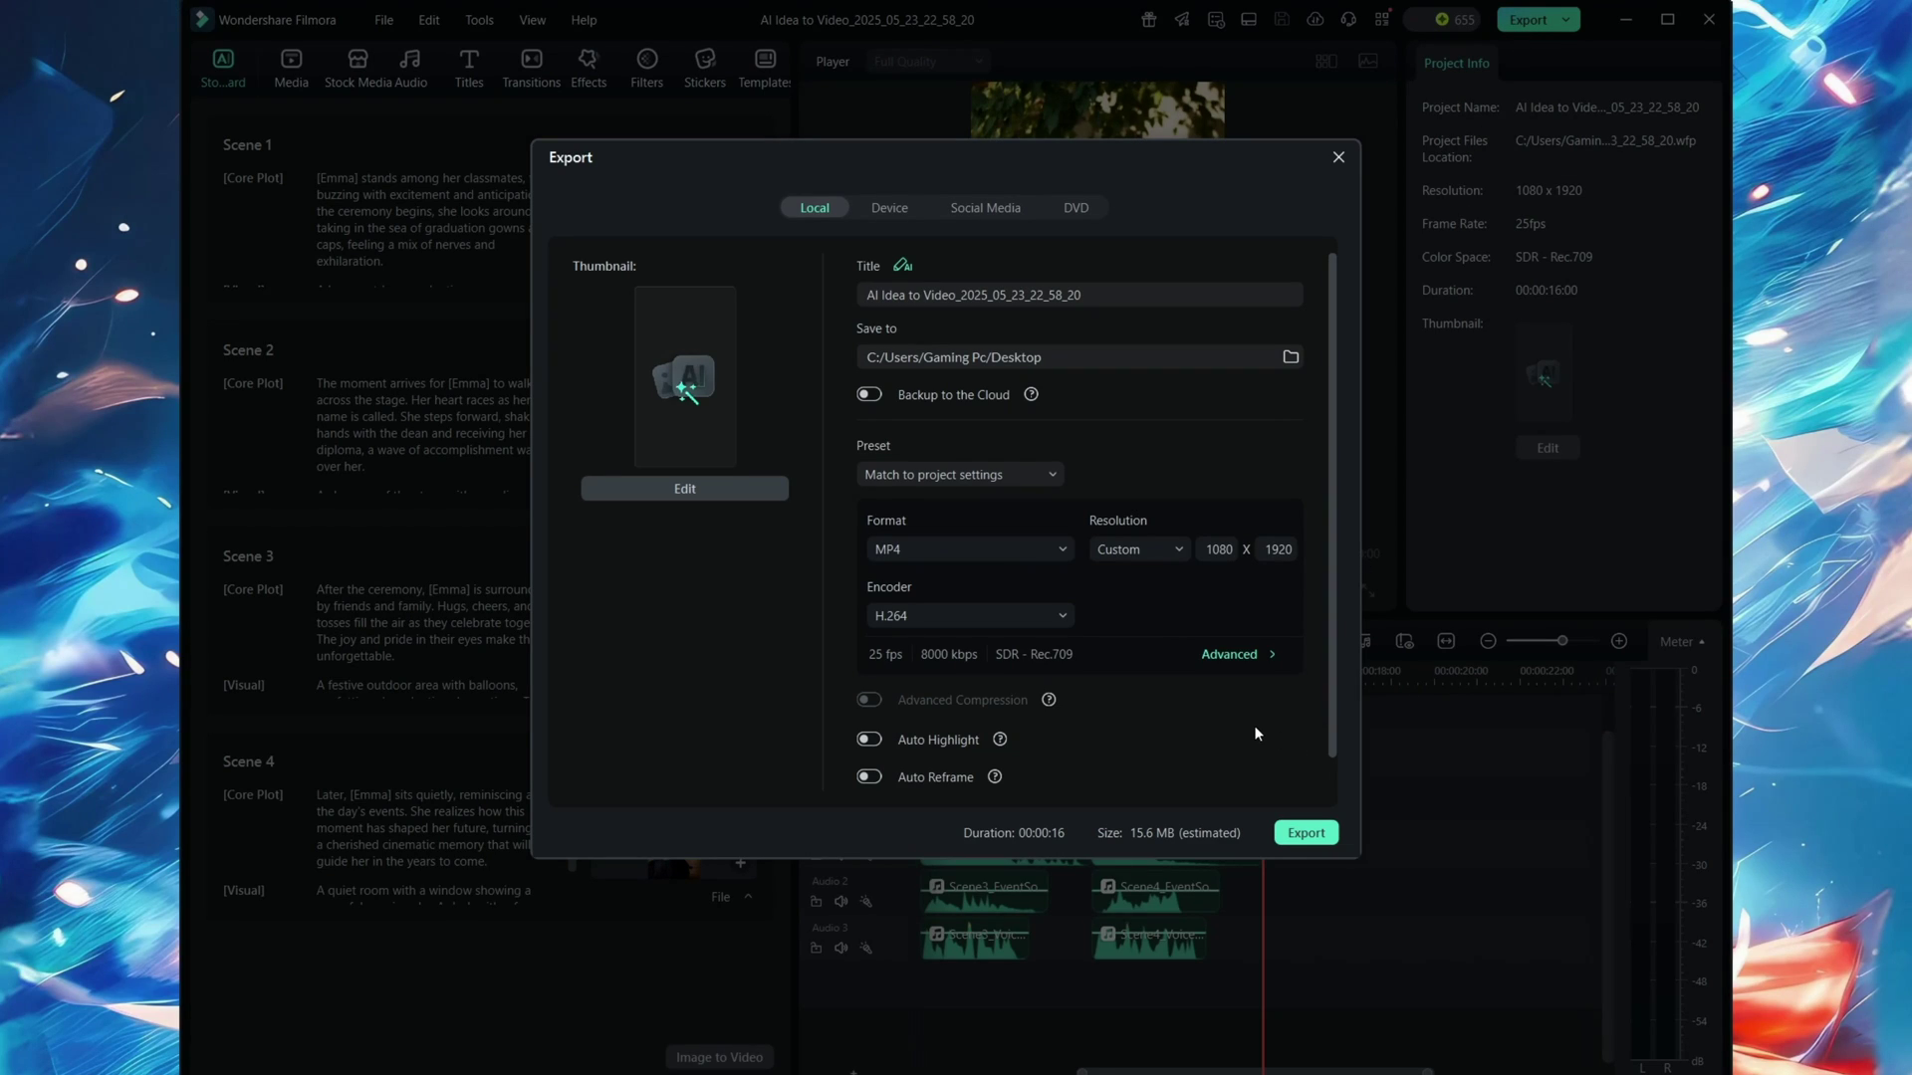
{"action": "left_click", "coordinate": [1298, 834]}
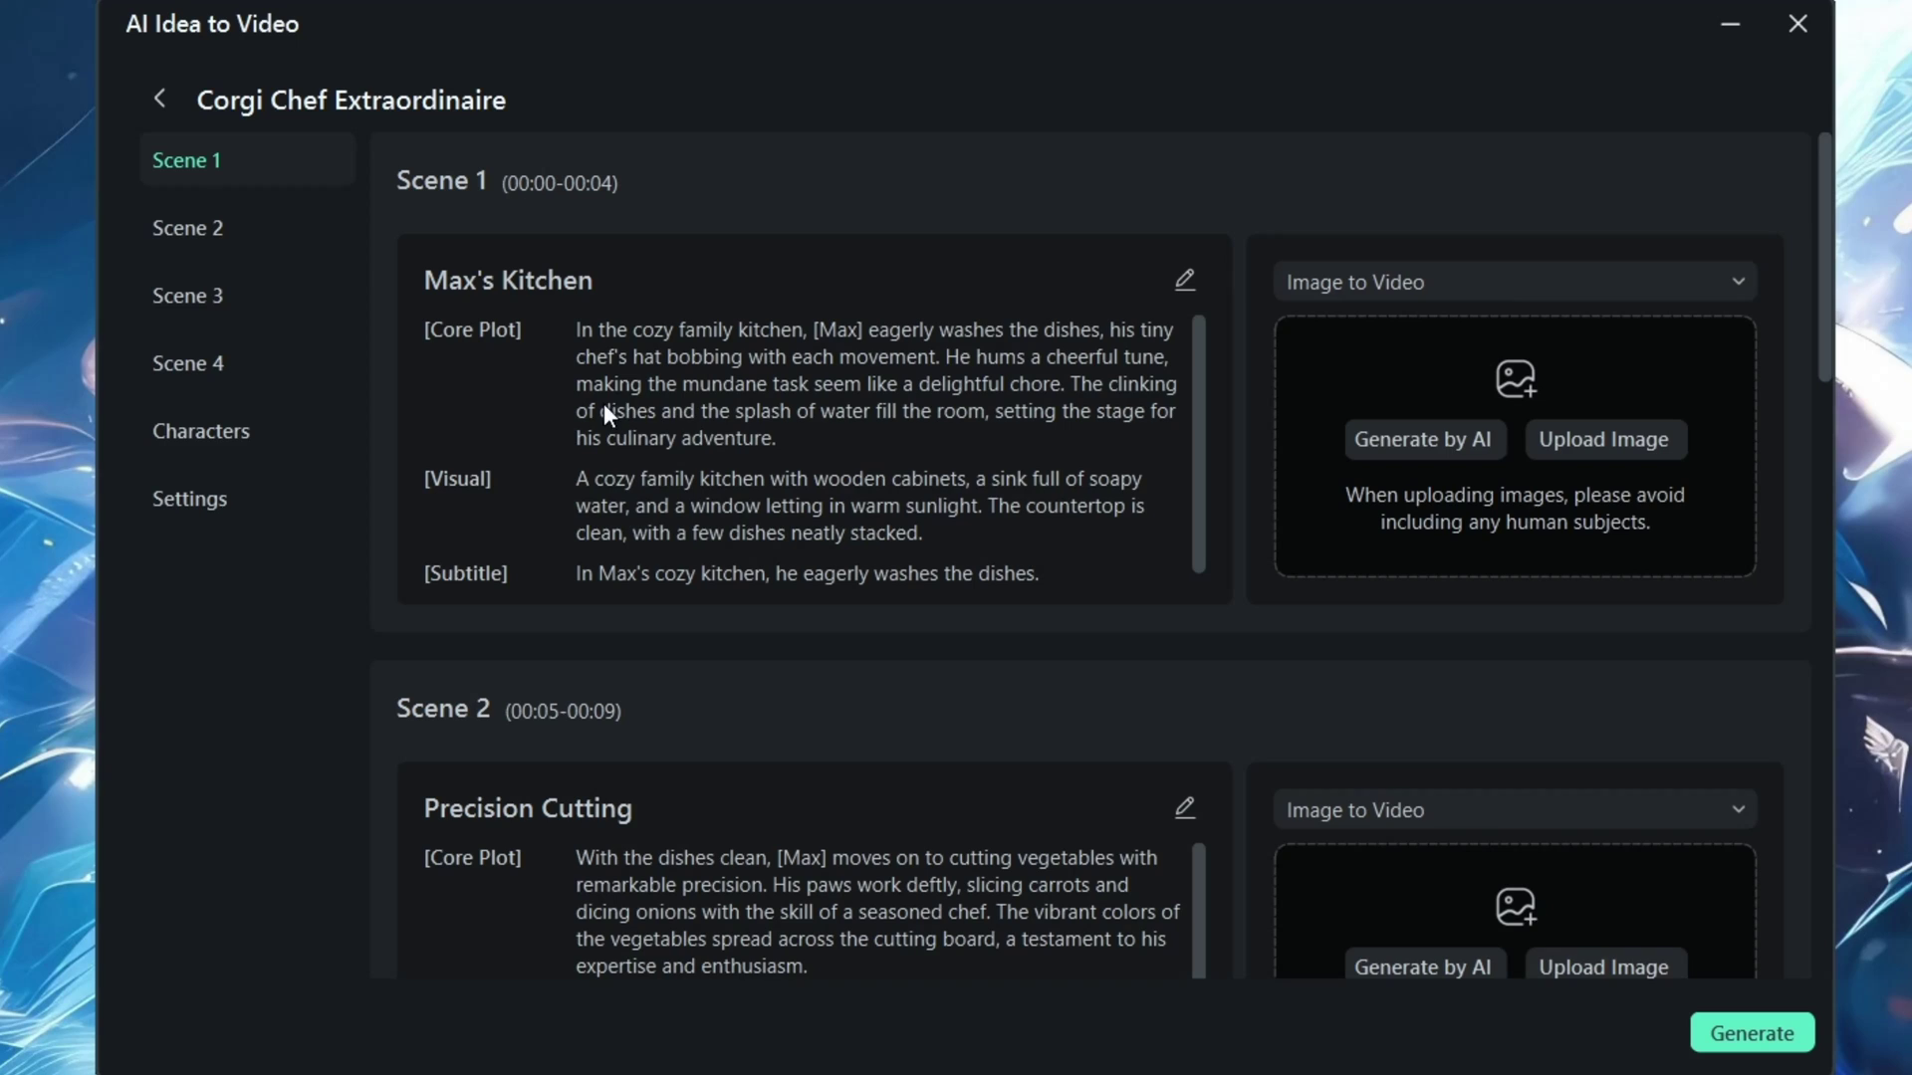
Scroll through the four corgi scenes, then jump to Max's character description.
{"action": "scroll", "coordinate": [856, 421], "scroll_direction": "down", "scroll_amount": 3}
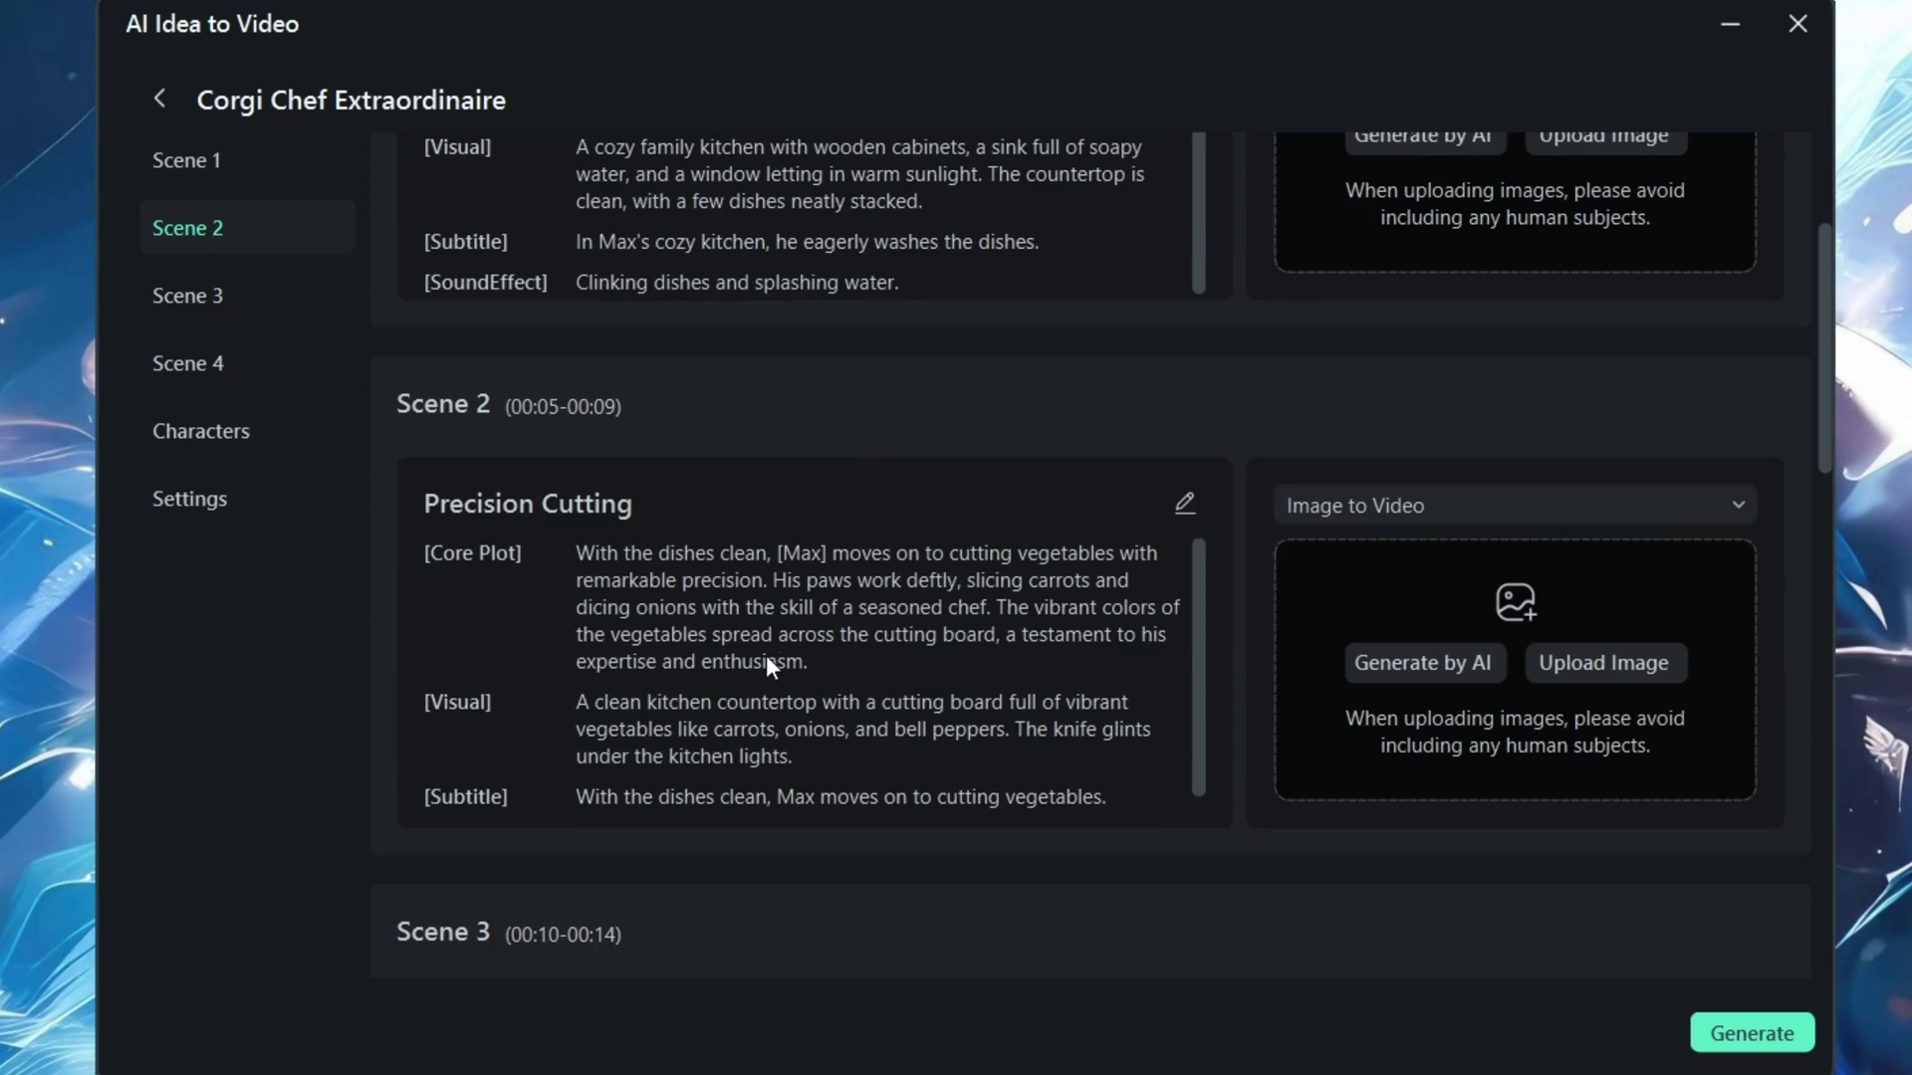
{"action": "scroll", "coordinate": [958, 618], "scroll_direction": "down", "scroll_amount": 8}
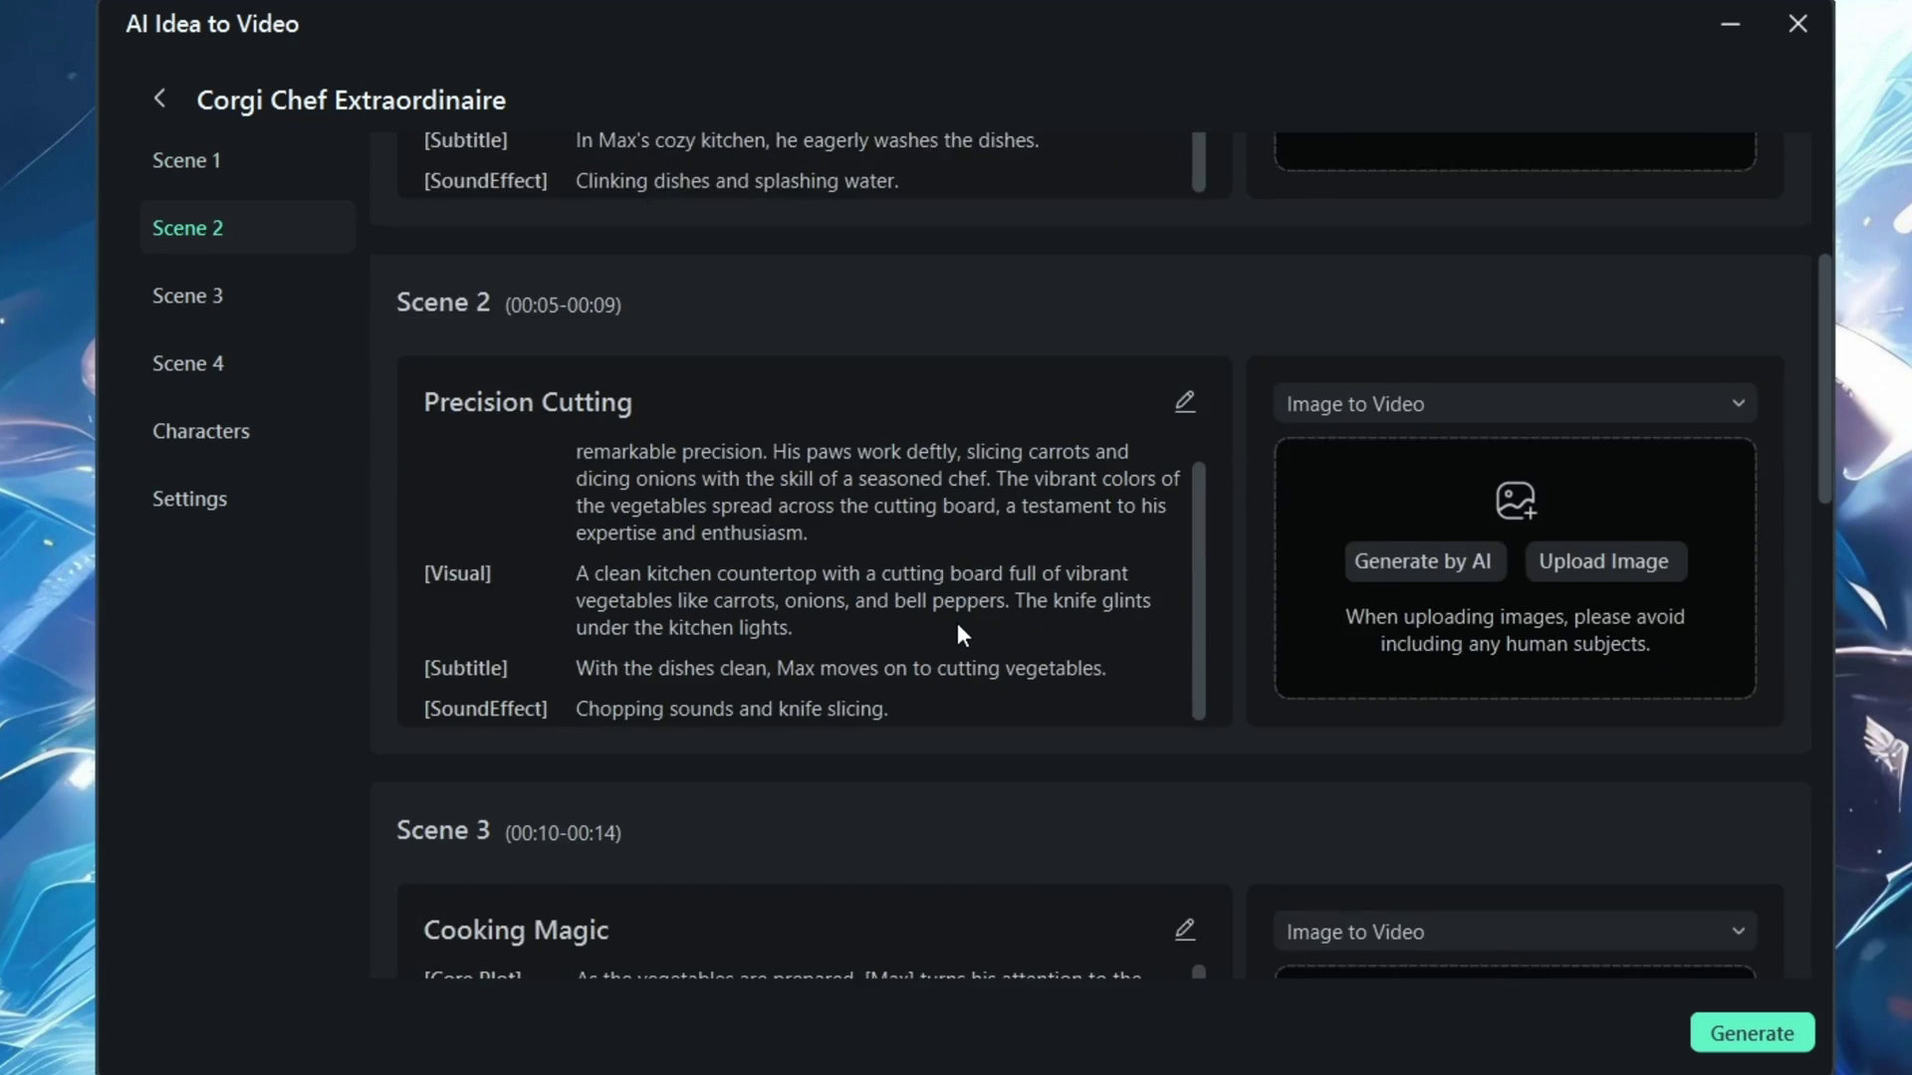
{"action": "scroll", "coordinate": [757, 604], "scroll_direction": "up", "scroll_amount": 1}
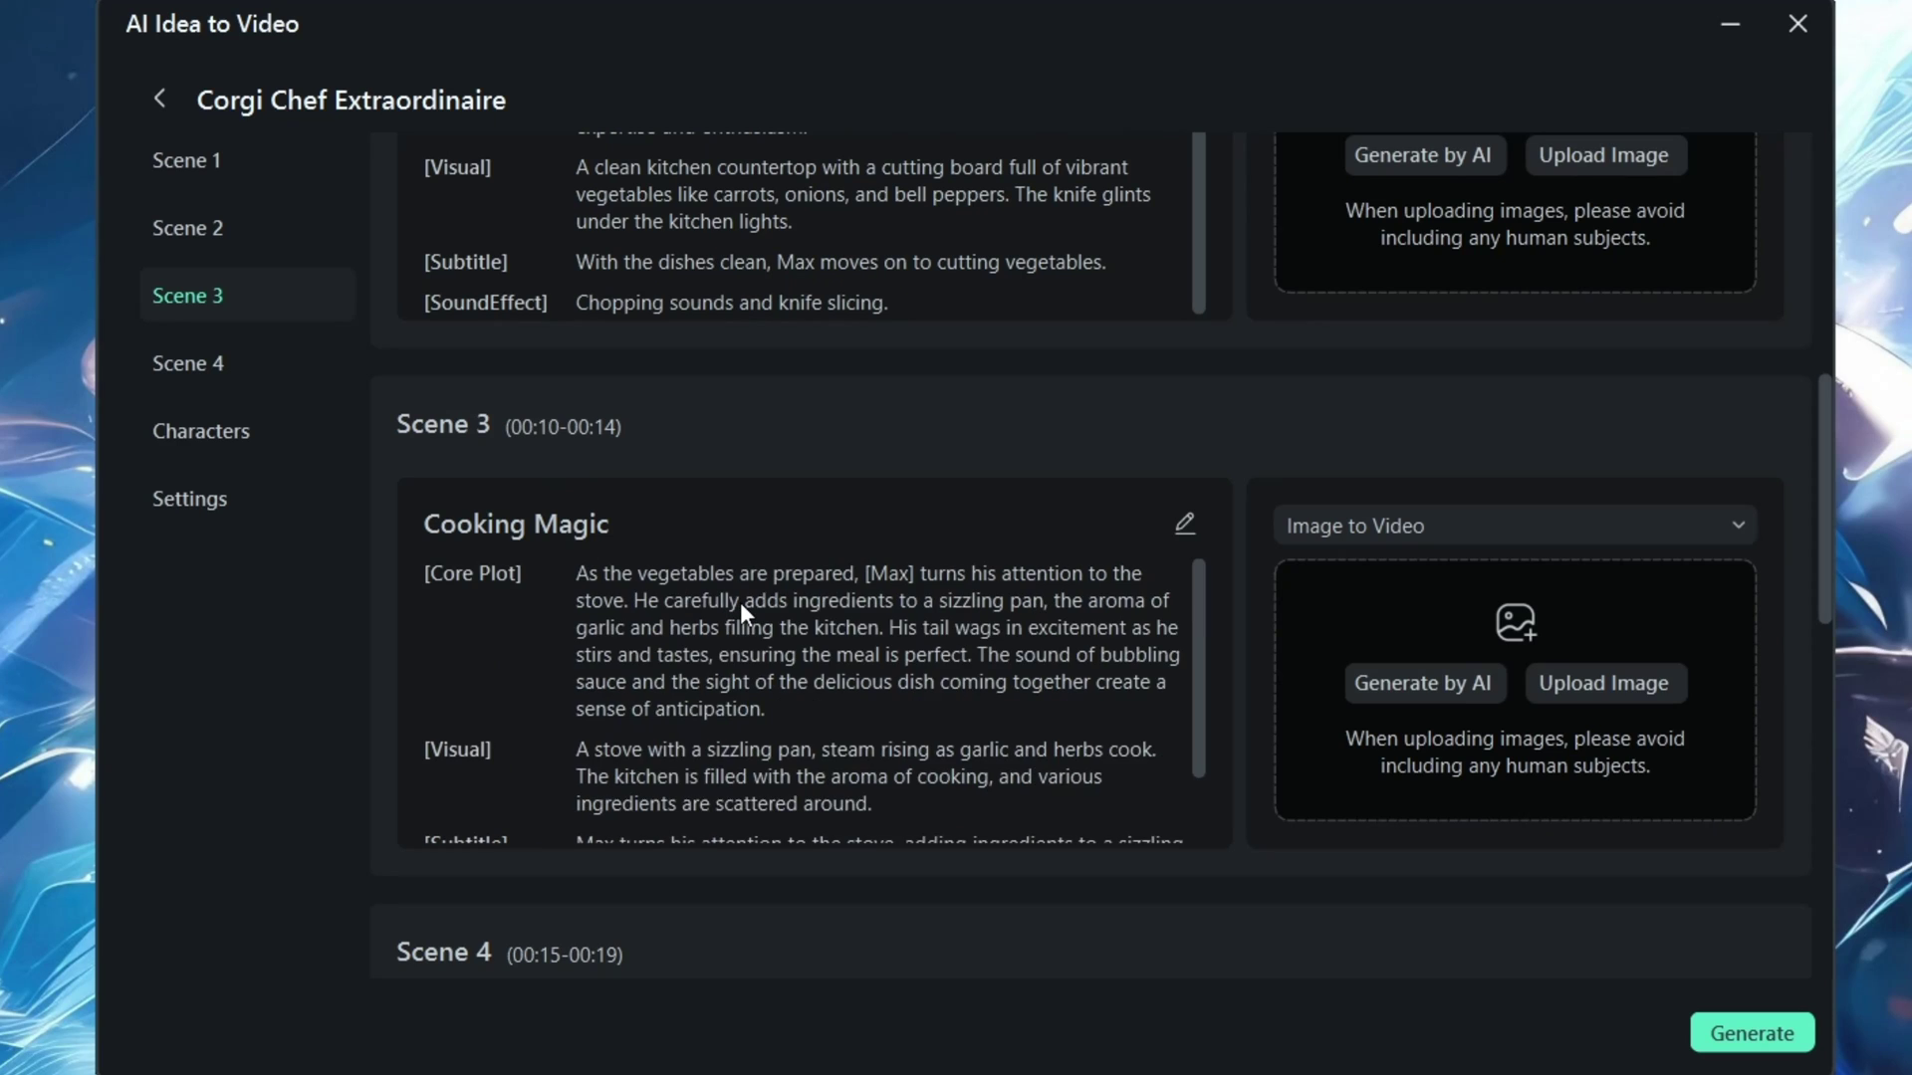
{"action": "scroll", "coordinate": [735, 613], "scroll_direction": "up", "scroll_amount": 8}
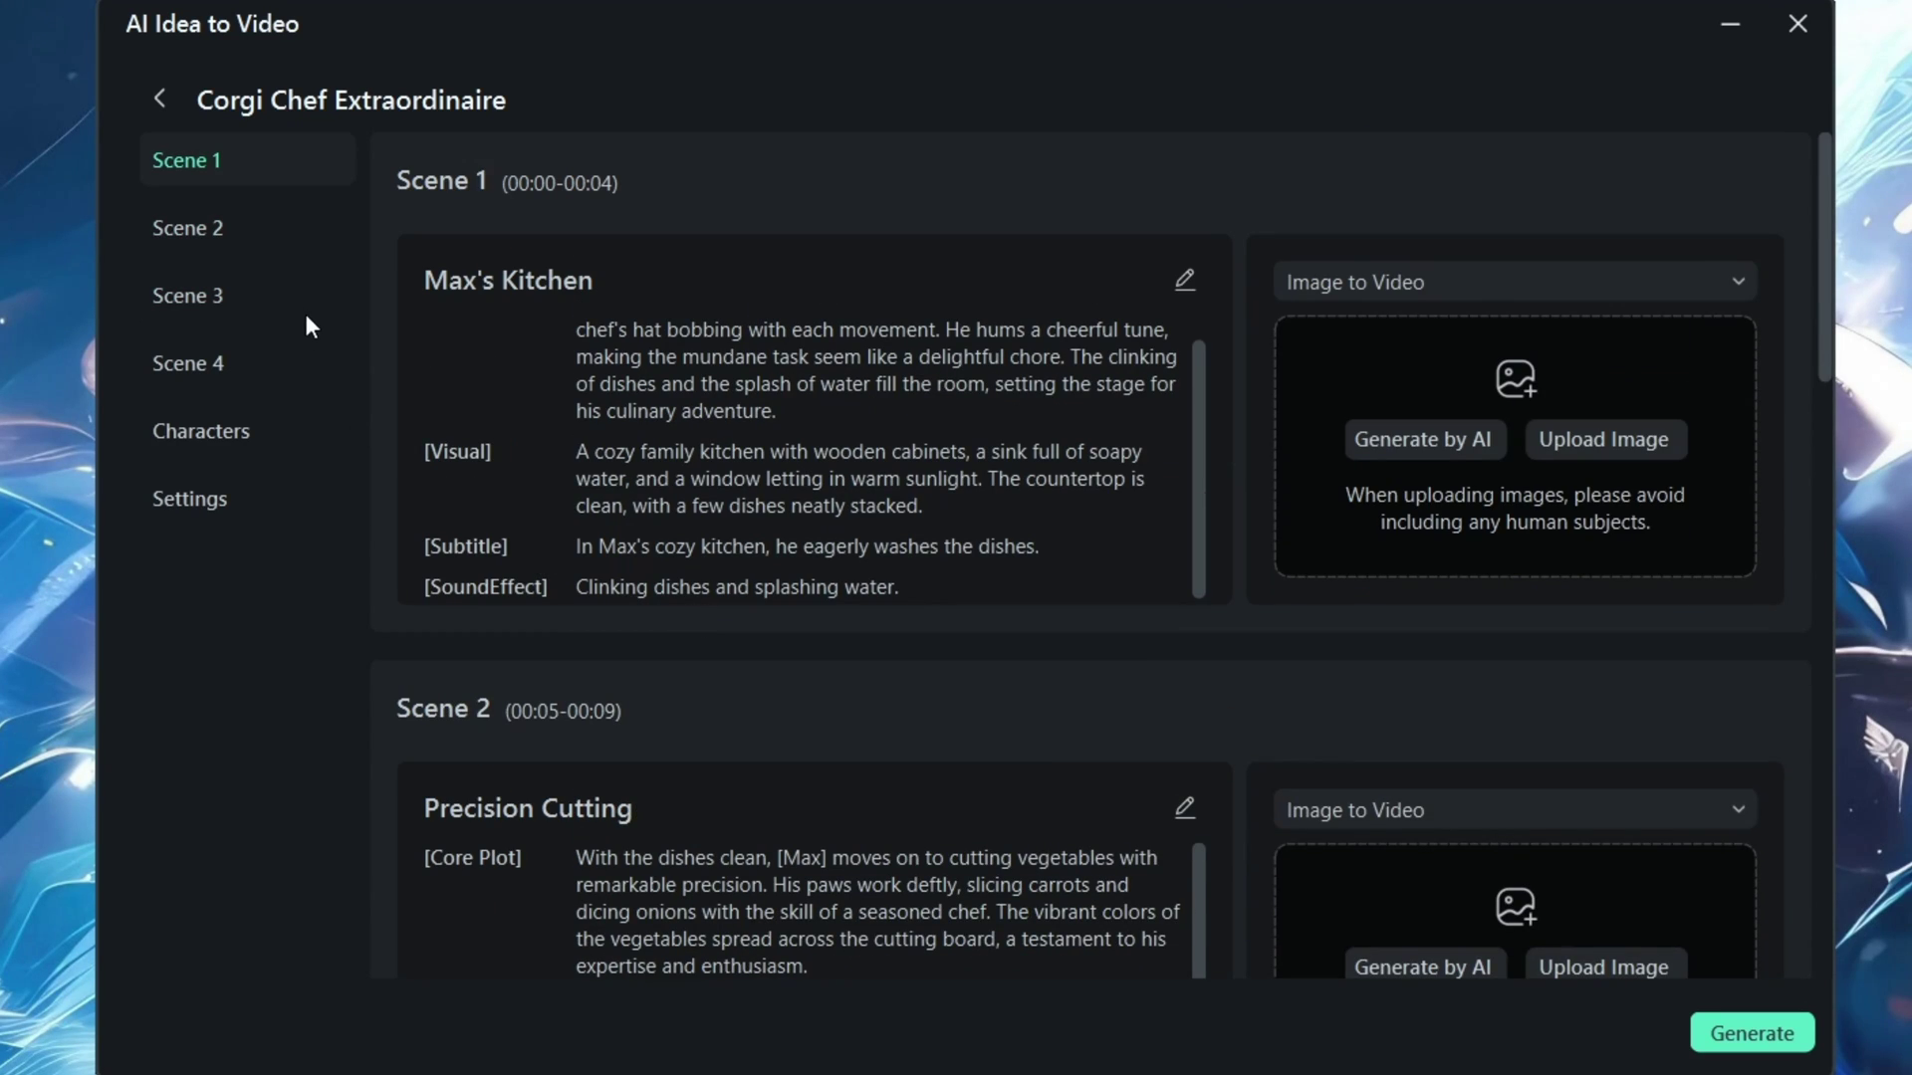
{"action": "left_click", "coordinate": [198, 434]}
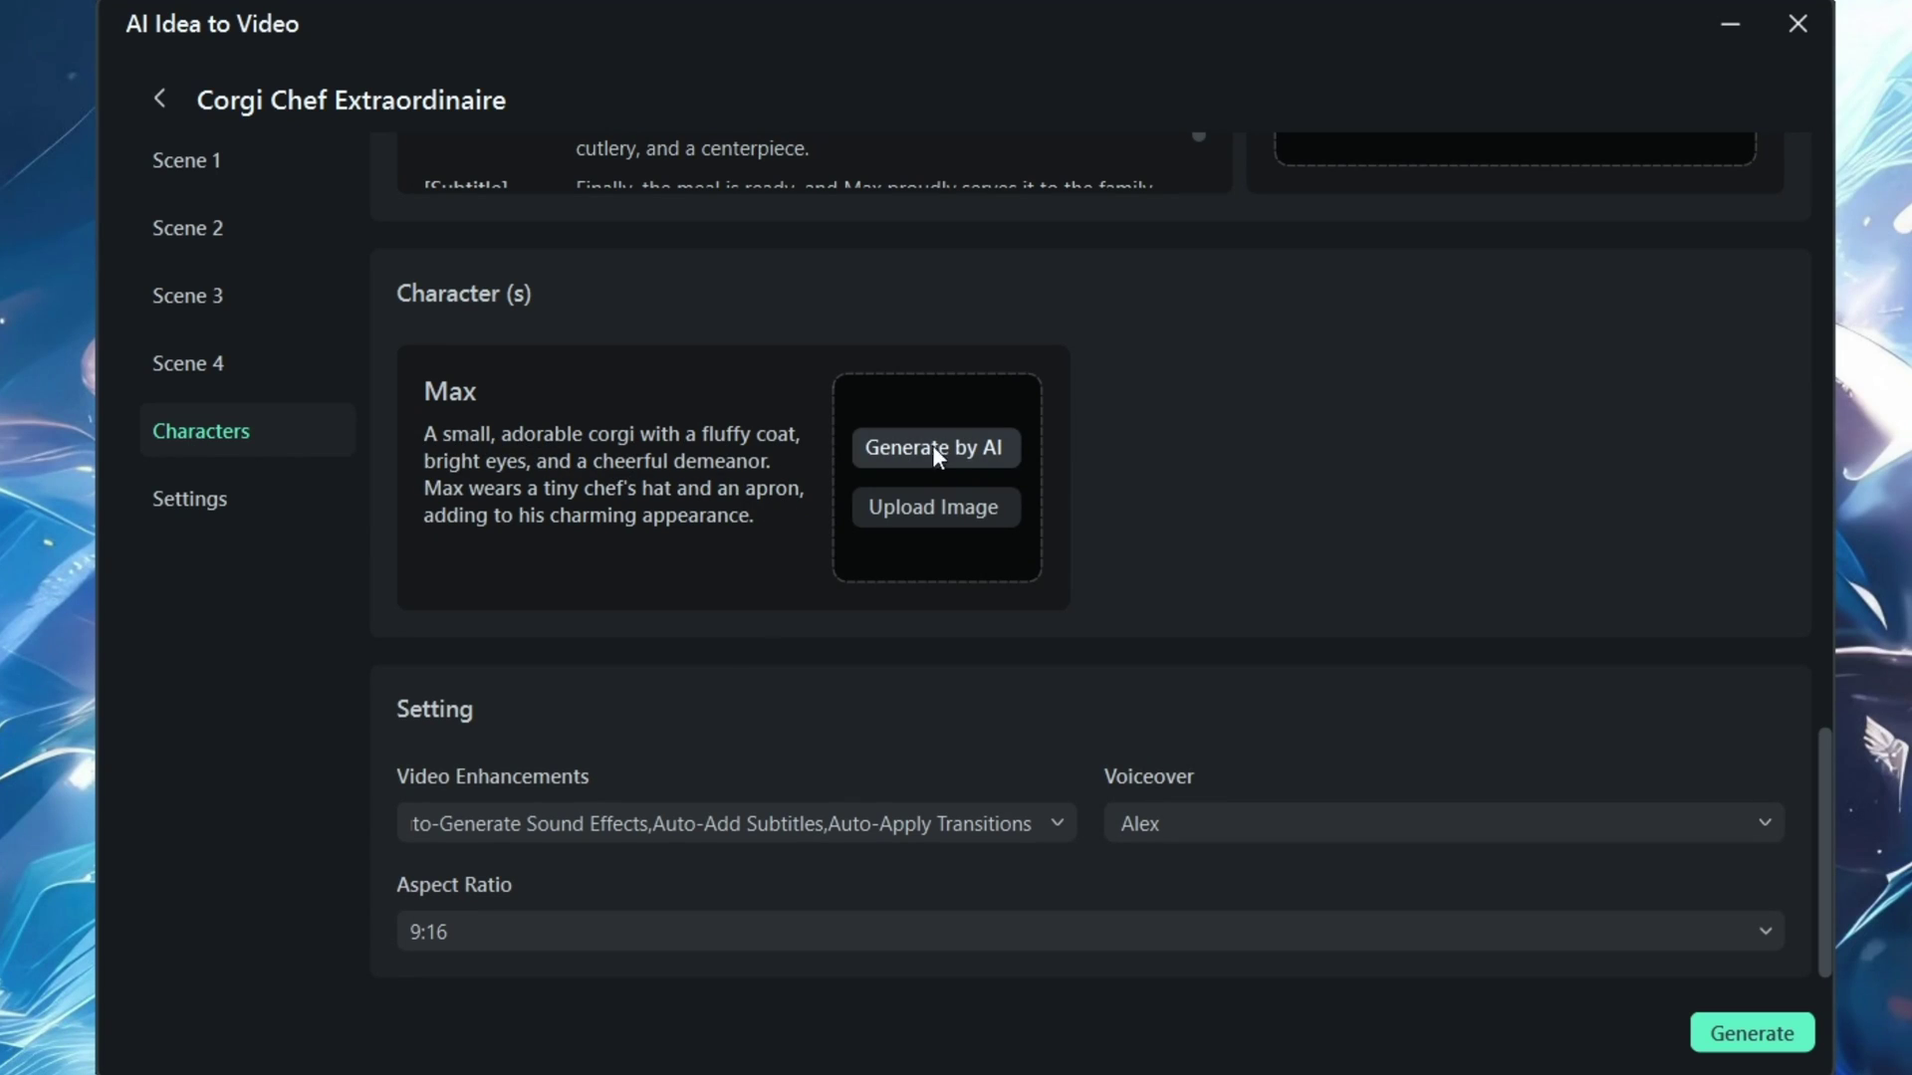
Generate AI images for Max and apply the corgi in the checked apron.
{"action": "left_click", "coordinate": [962, 450]}
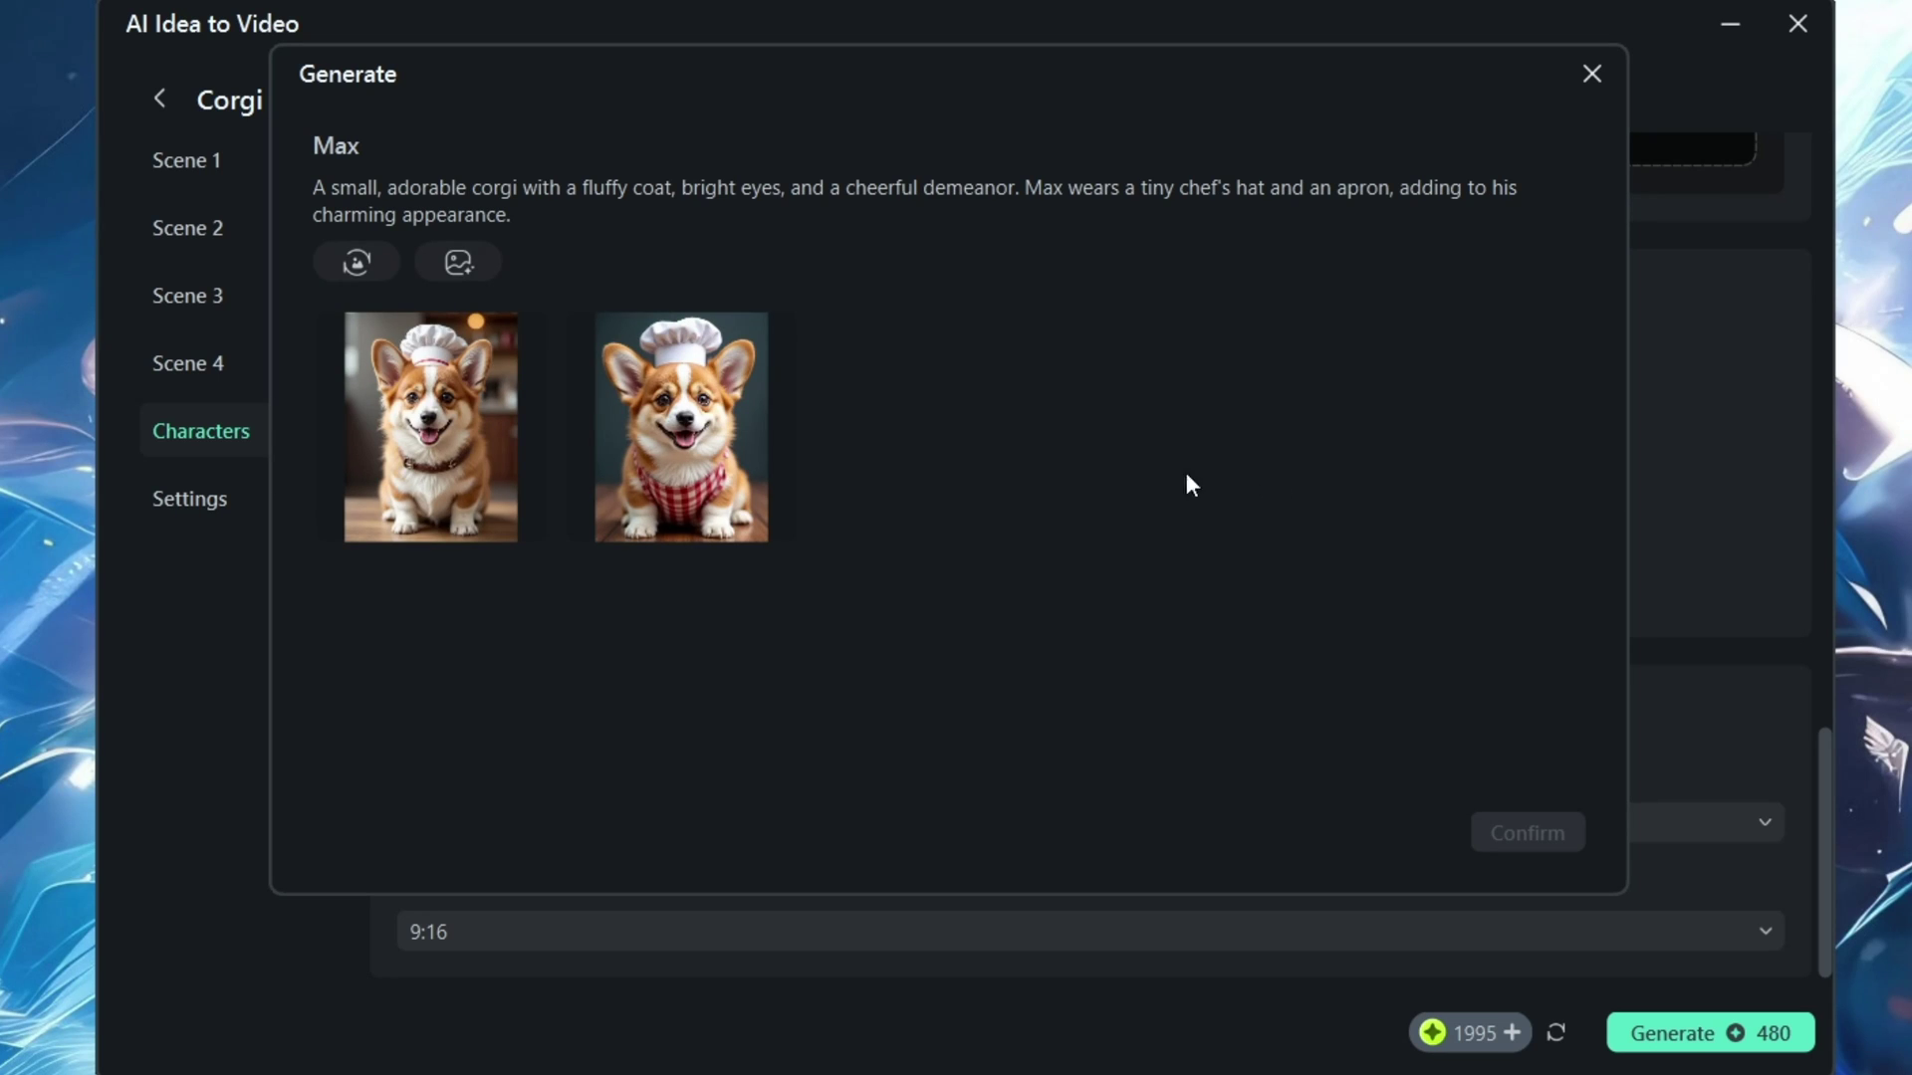
{"action": "left_click", "coordinate": [700, 441]}
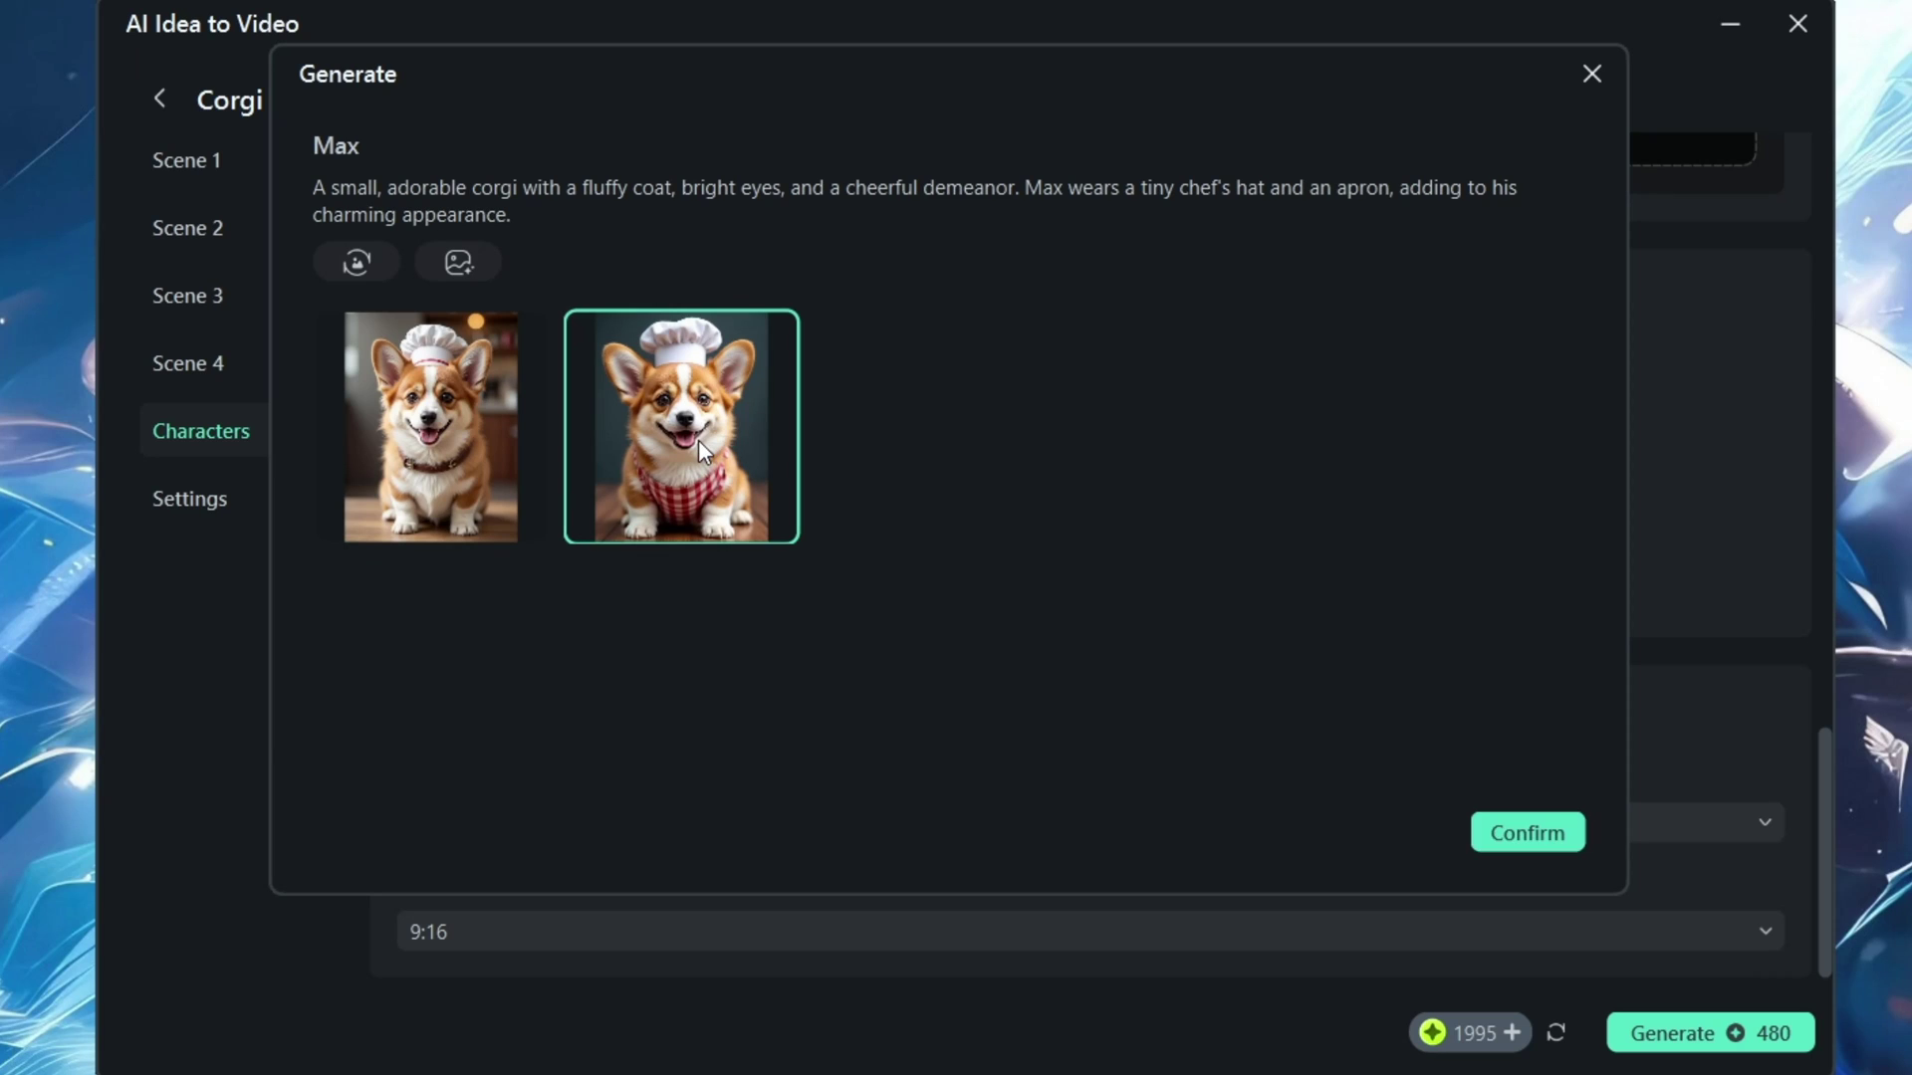
{"action": "left_click", "coordinate": [1539, 837]}
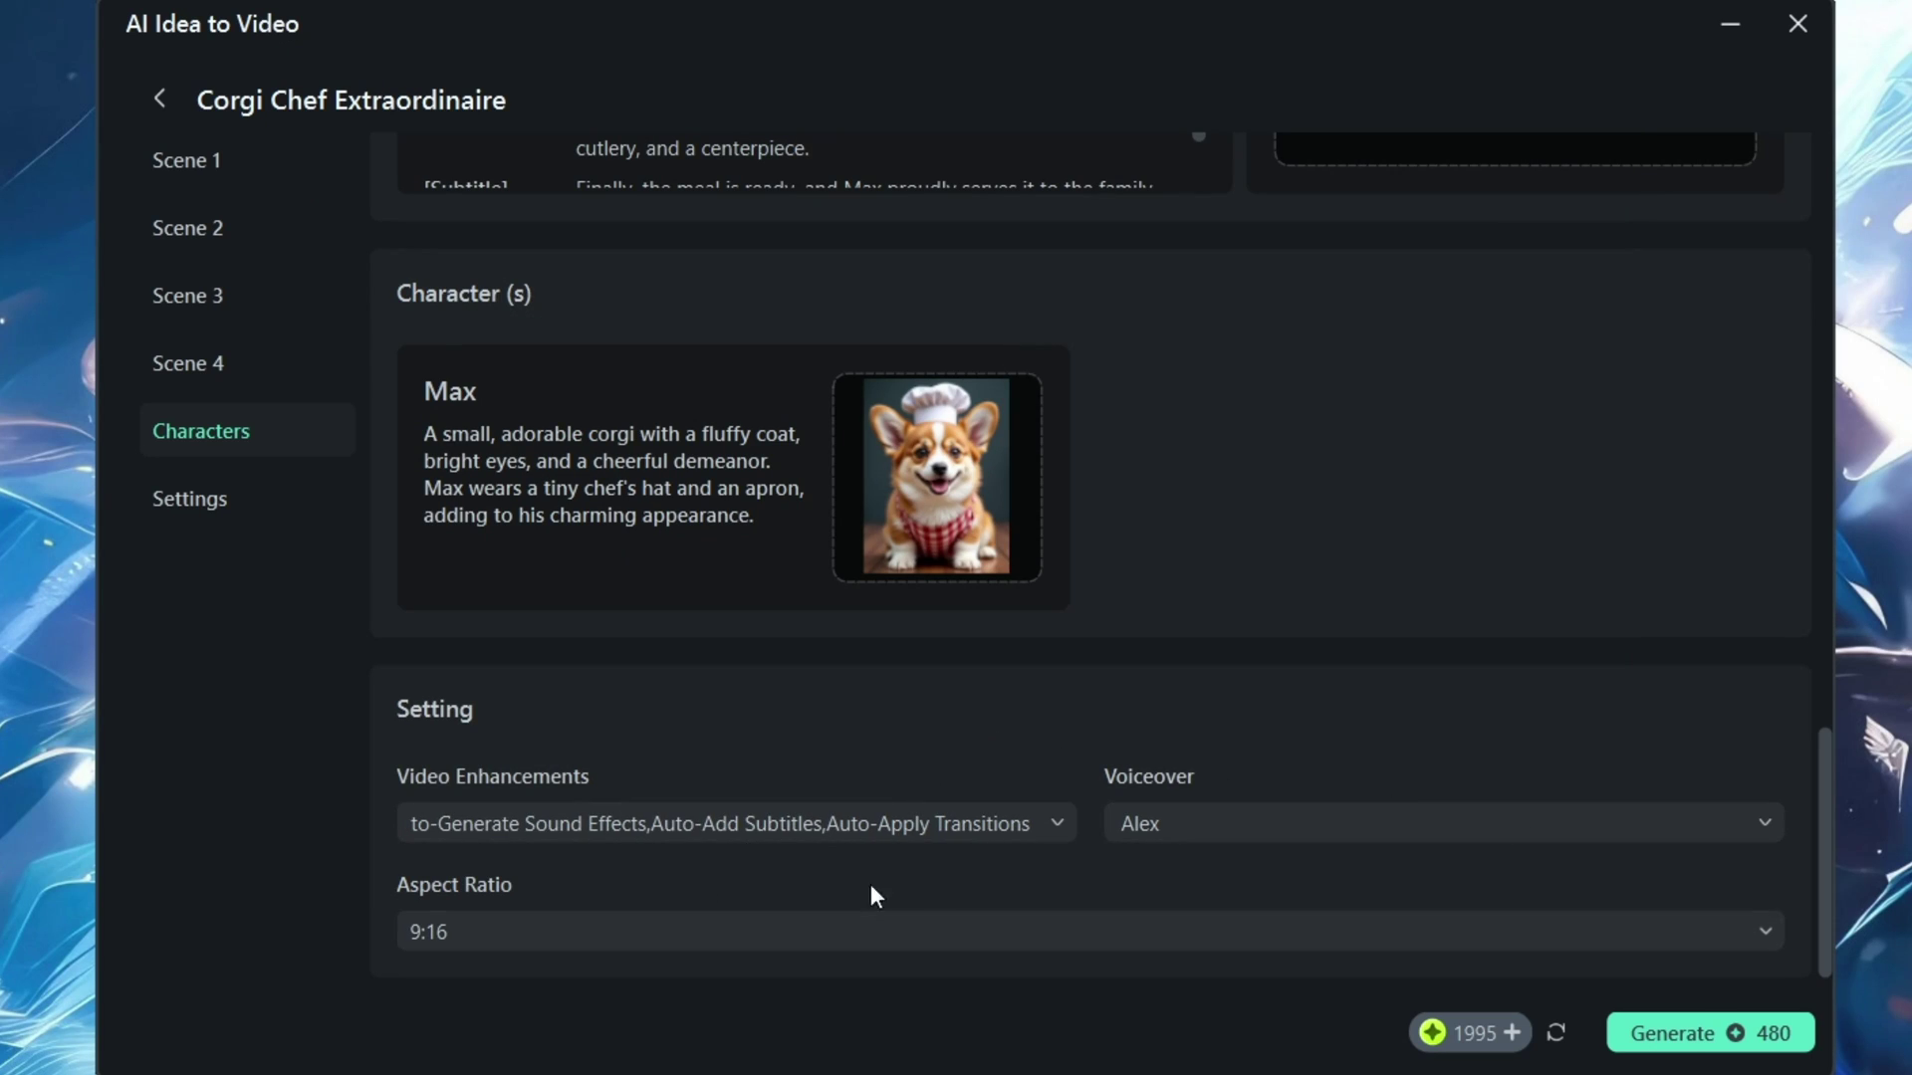
Keep the corgi video's aspect ratio at 9:16.
{"action": "left_click", "coordinate": [757, 934]}
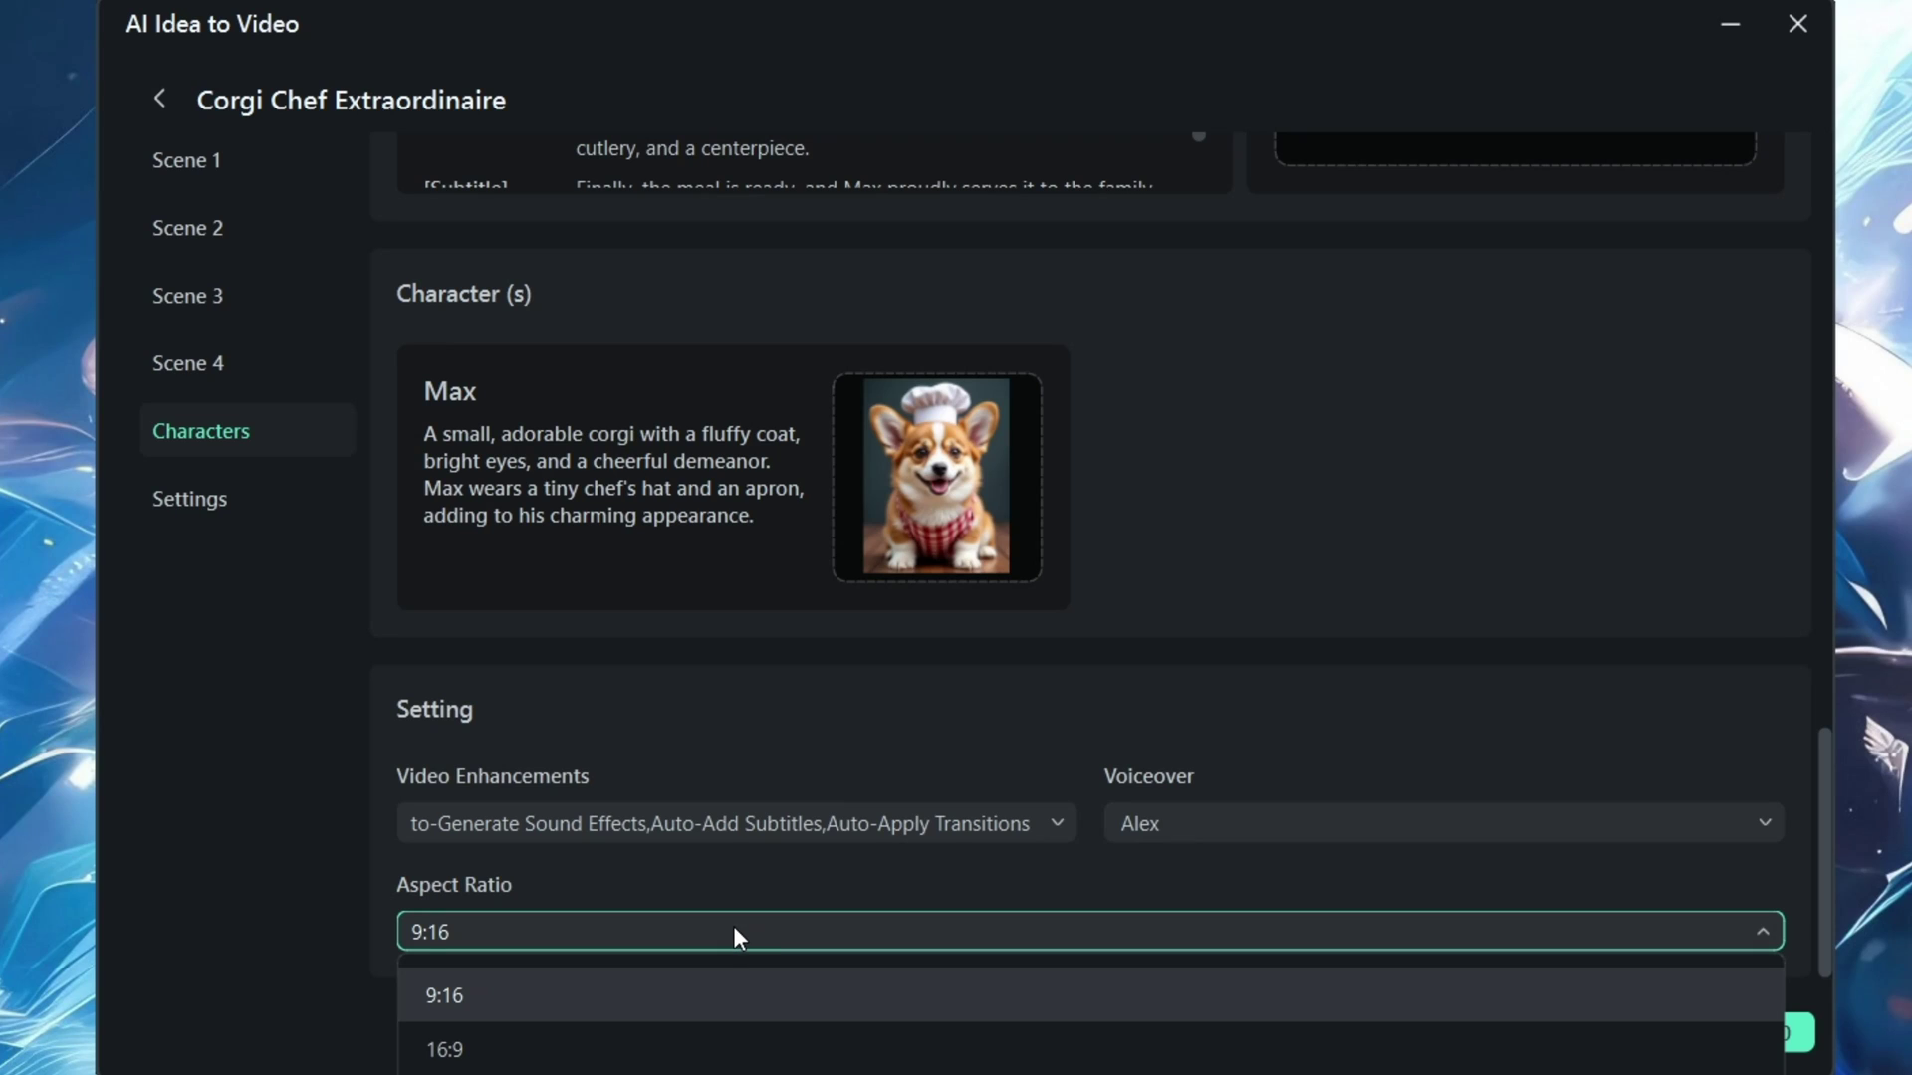
{"action": "left_click", "coordinate": [732, 924]}
{"action": "left_click", "coordinate": [729, 924]}
{"action": "left_click", "coordinate": [726, 932]}
Check the video settings and generate the corgi chef video for 480 points.
{"action": "scroll", "coordinate": [1478, 646], "scroll_direction": "up", "scroll_amount": 3}
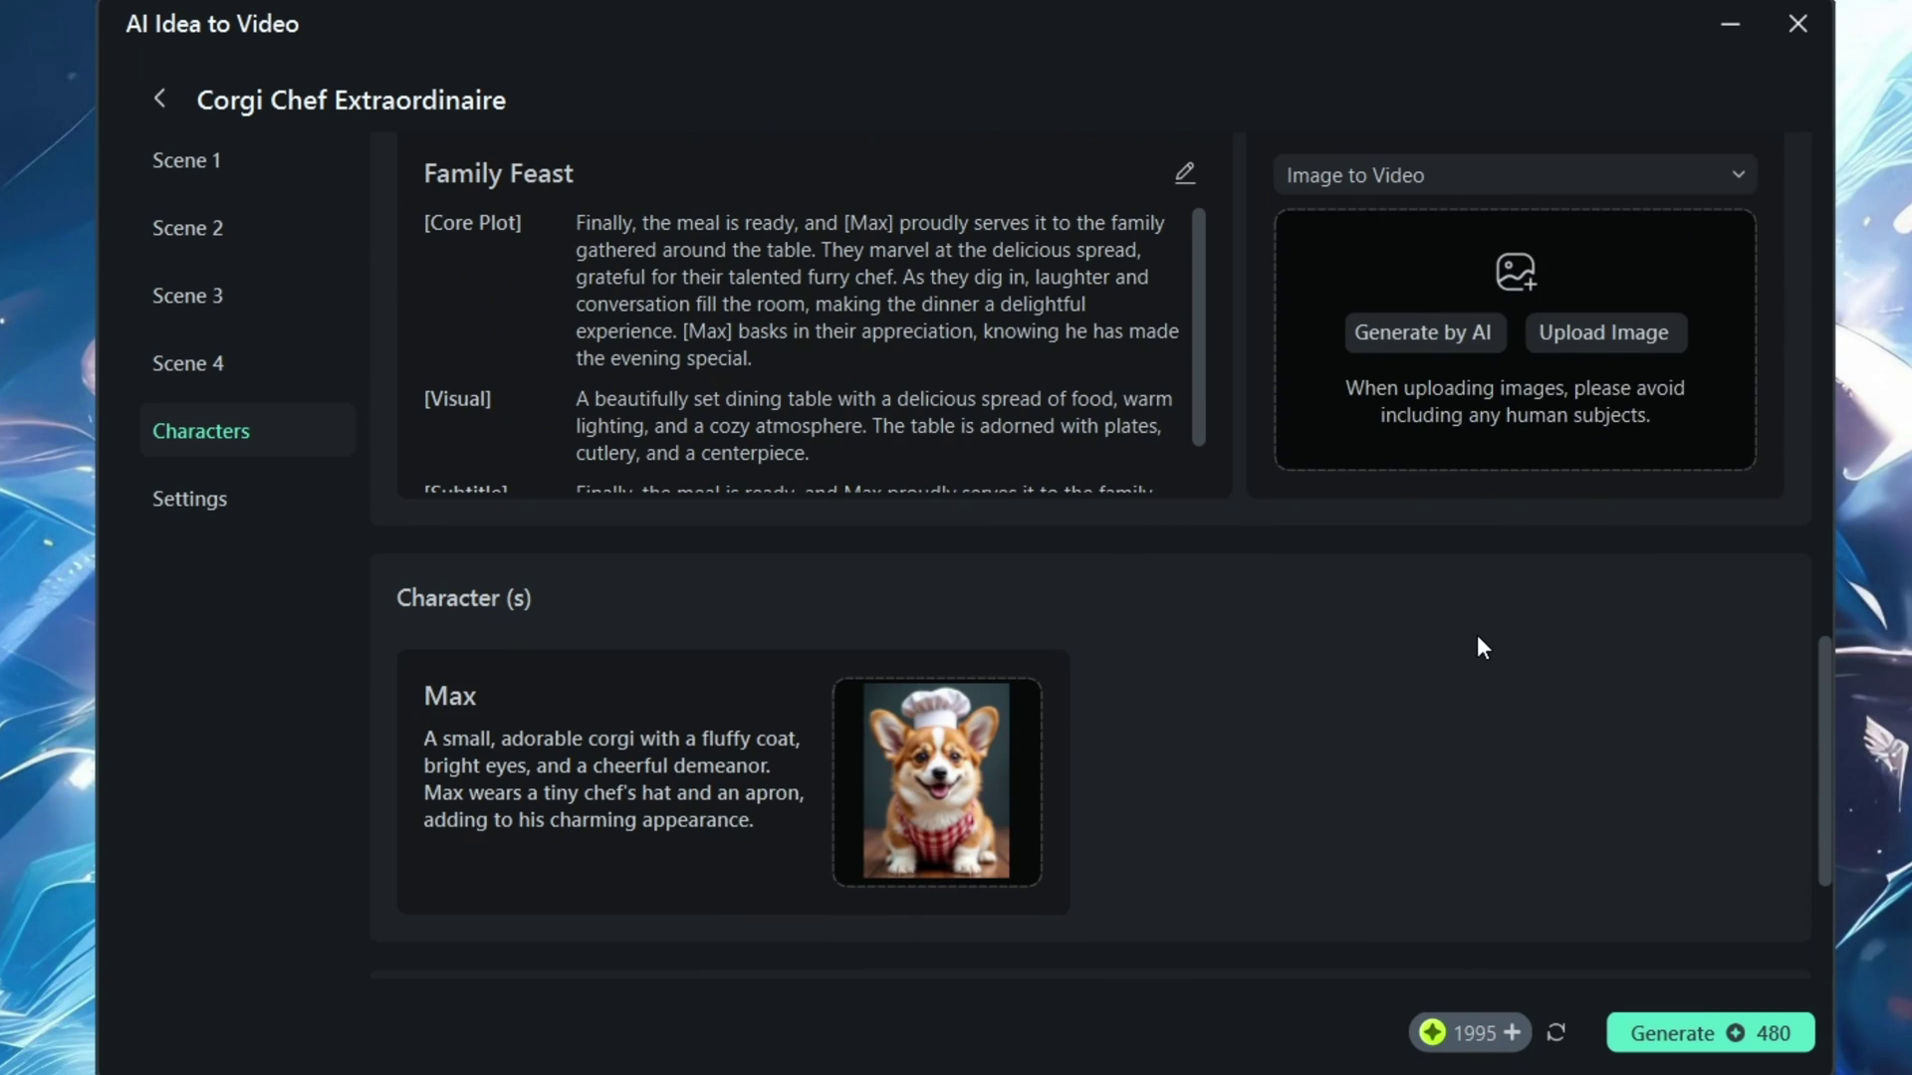
{"action": "scroll", "coordinate": [1477, 635], "scroll_direction": "up", "scroll_amount": 3}
{"action": "scroll", "coordinate": [1472, 643], "scroll_direction": "up", "scroll_amount": 6}
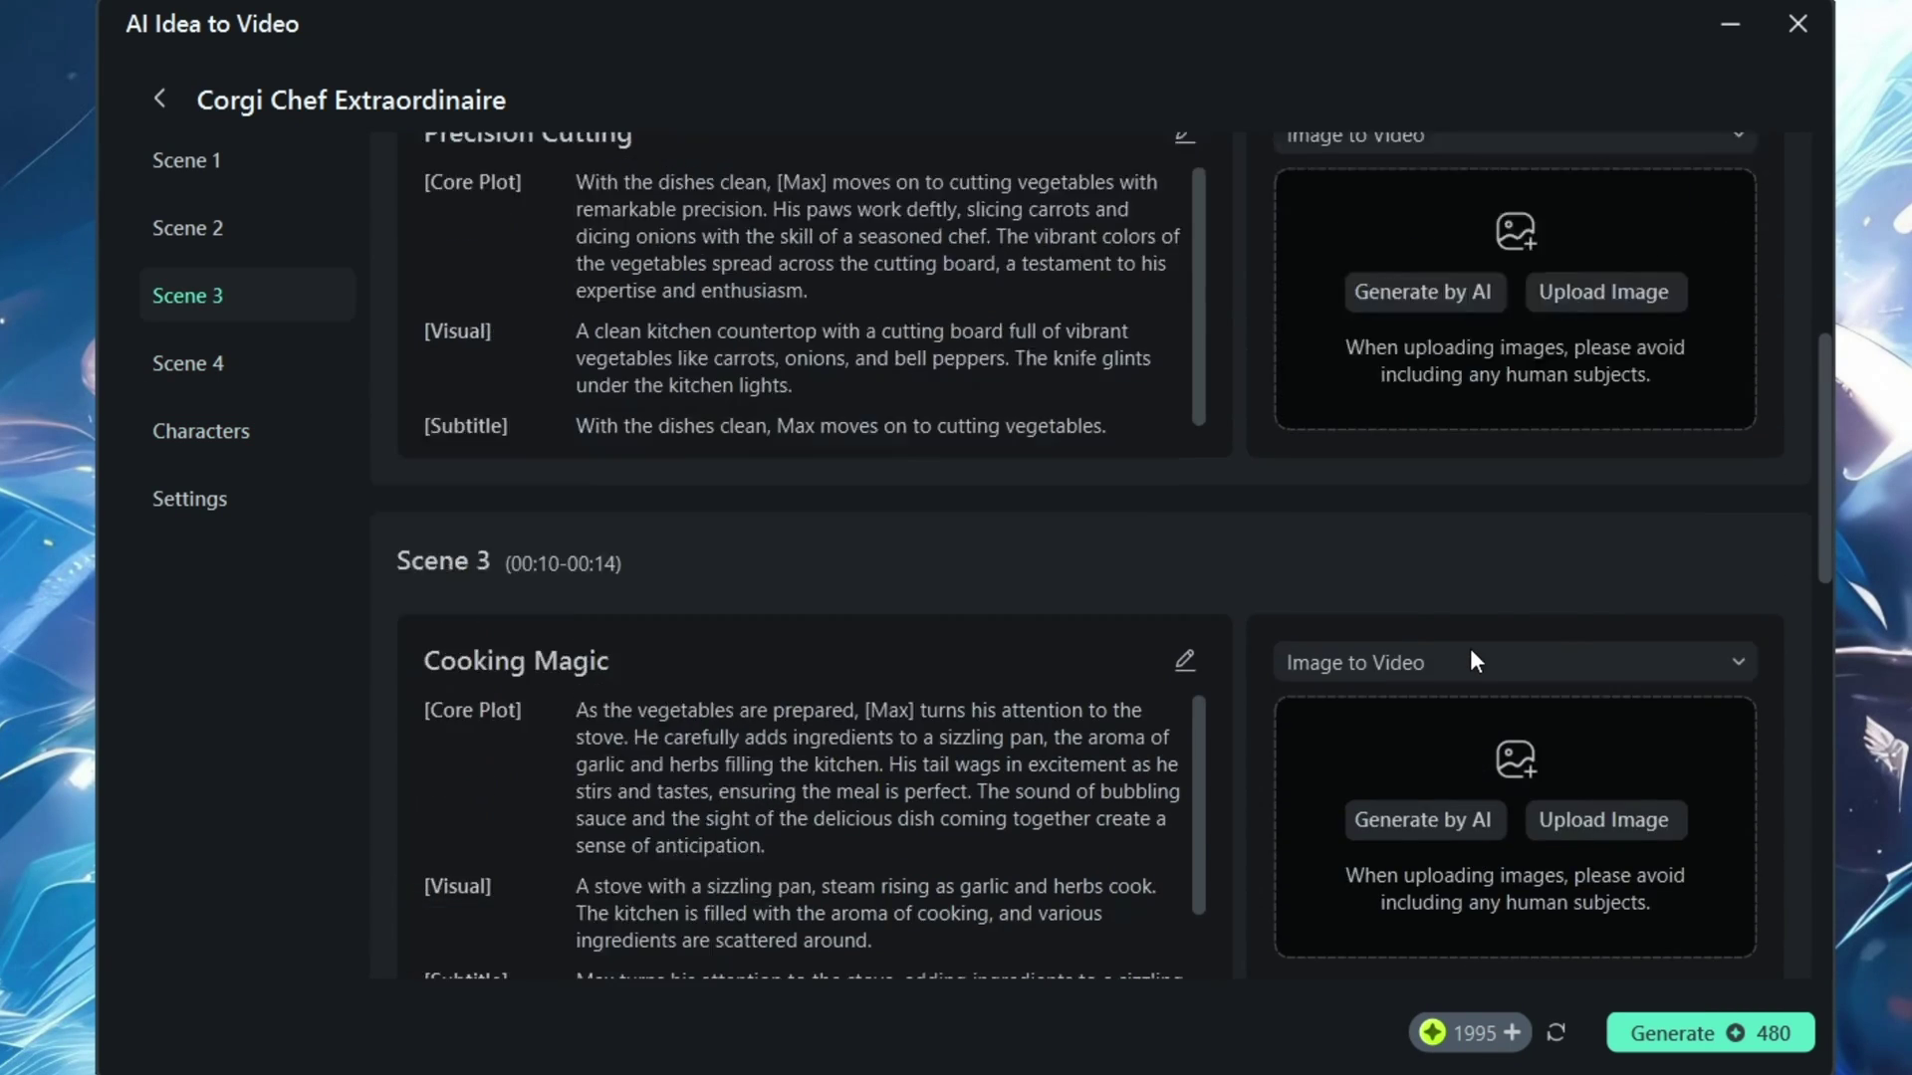
{"action": "scroll", "coordinate": [1470, 648], "scroll_direction": "up", "scroll_amount": 5}
{"action": "left_click", "coordinate": [184, 505]}
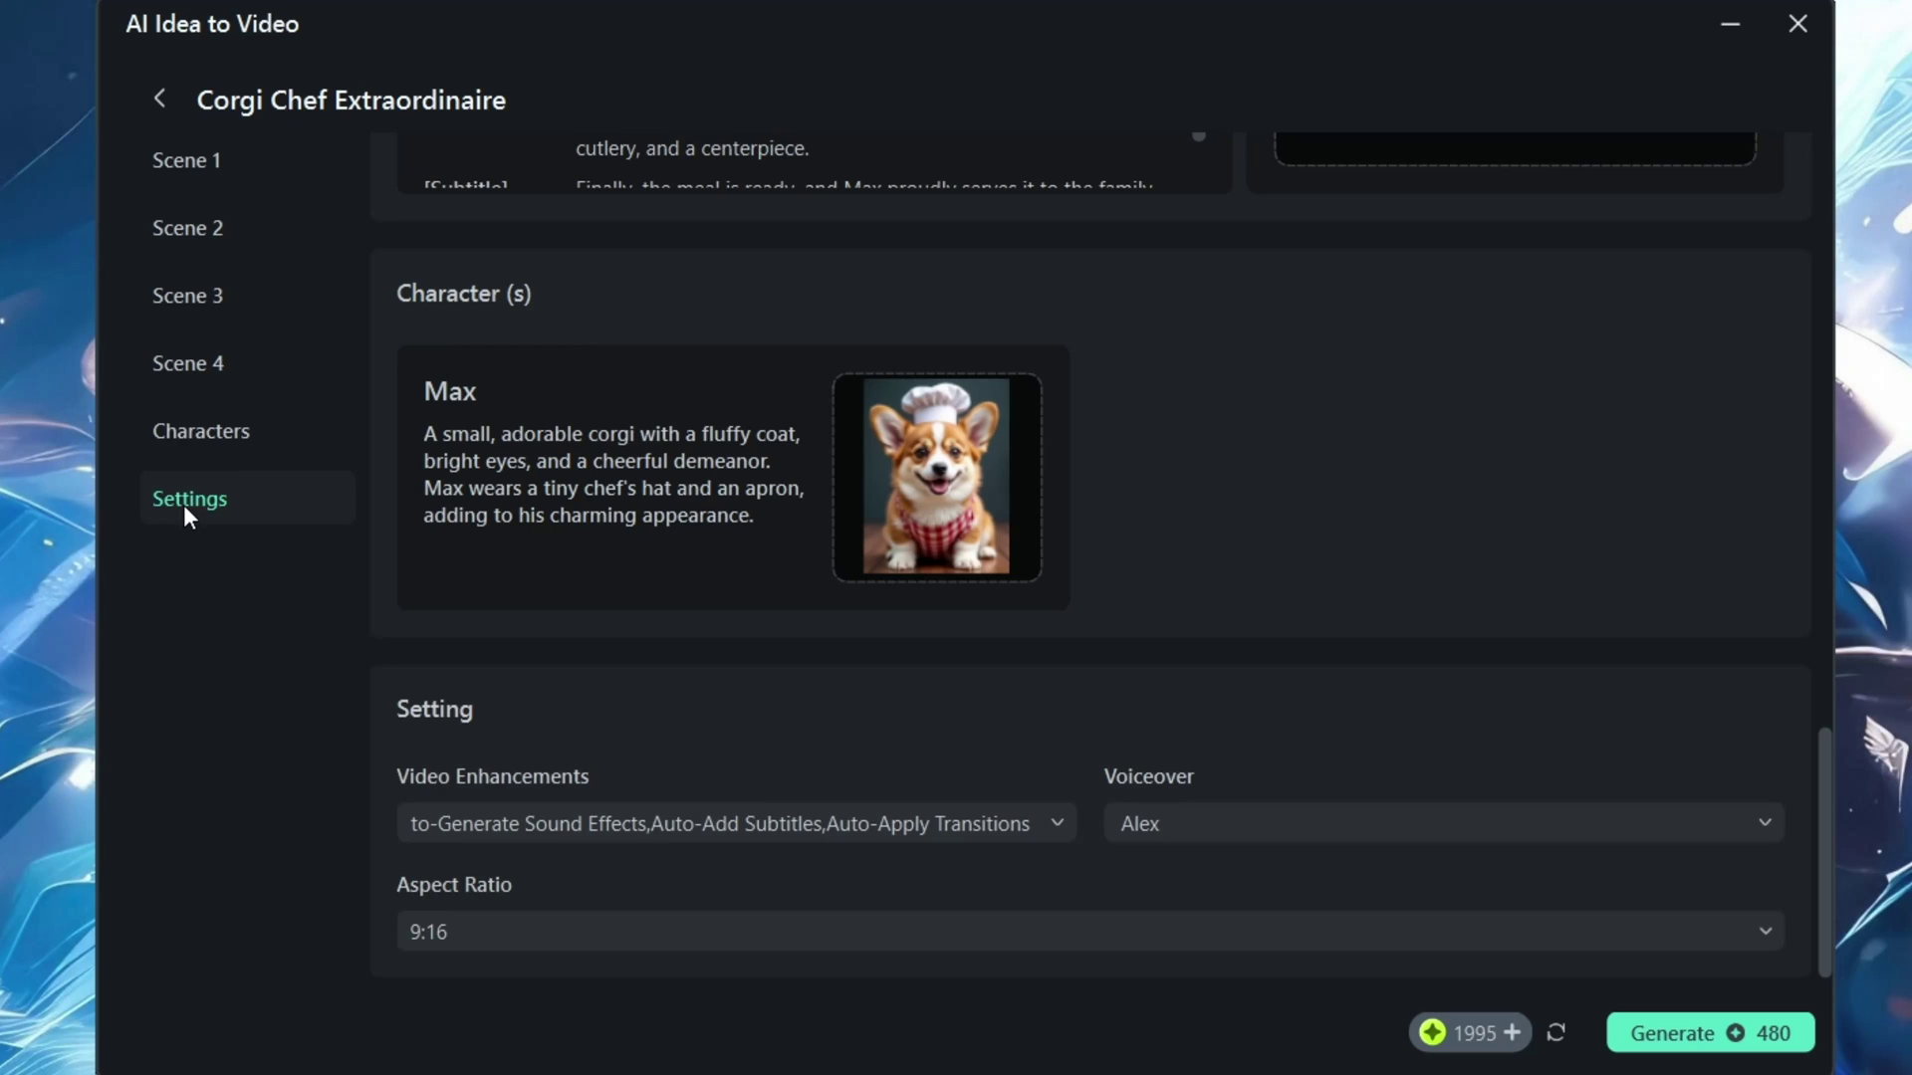
{"action": "mouse_move", "coordinate": [1706, 1044]}
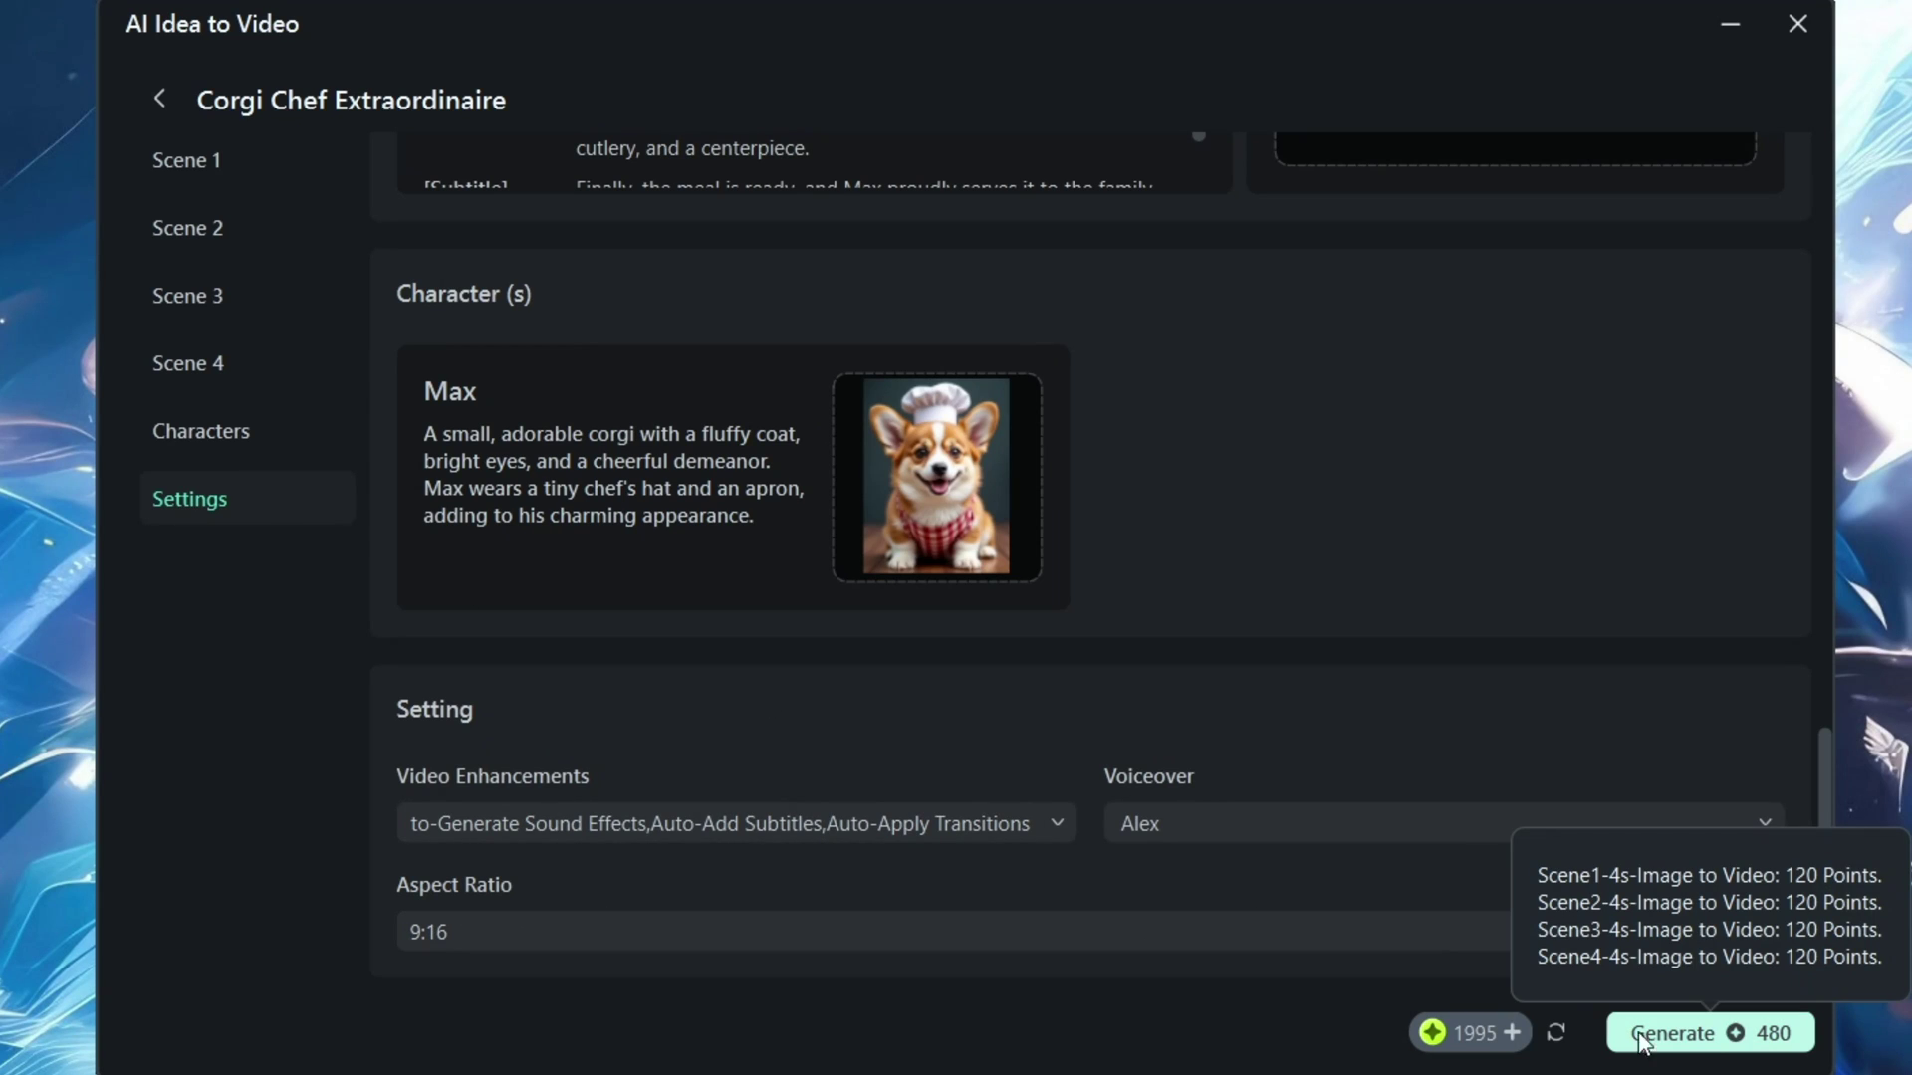
{"action": "left_click", "coordinate": [1706, 1044]}
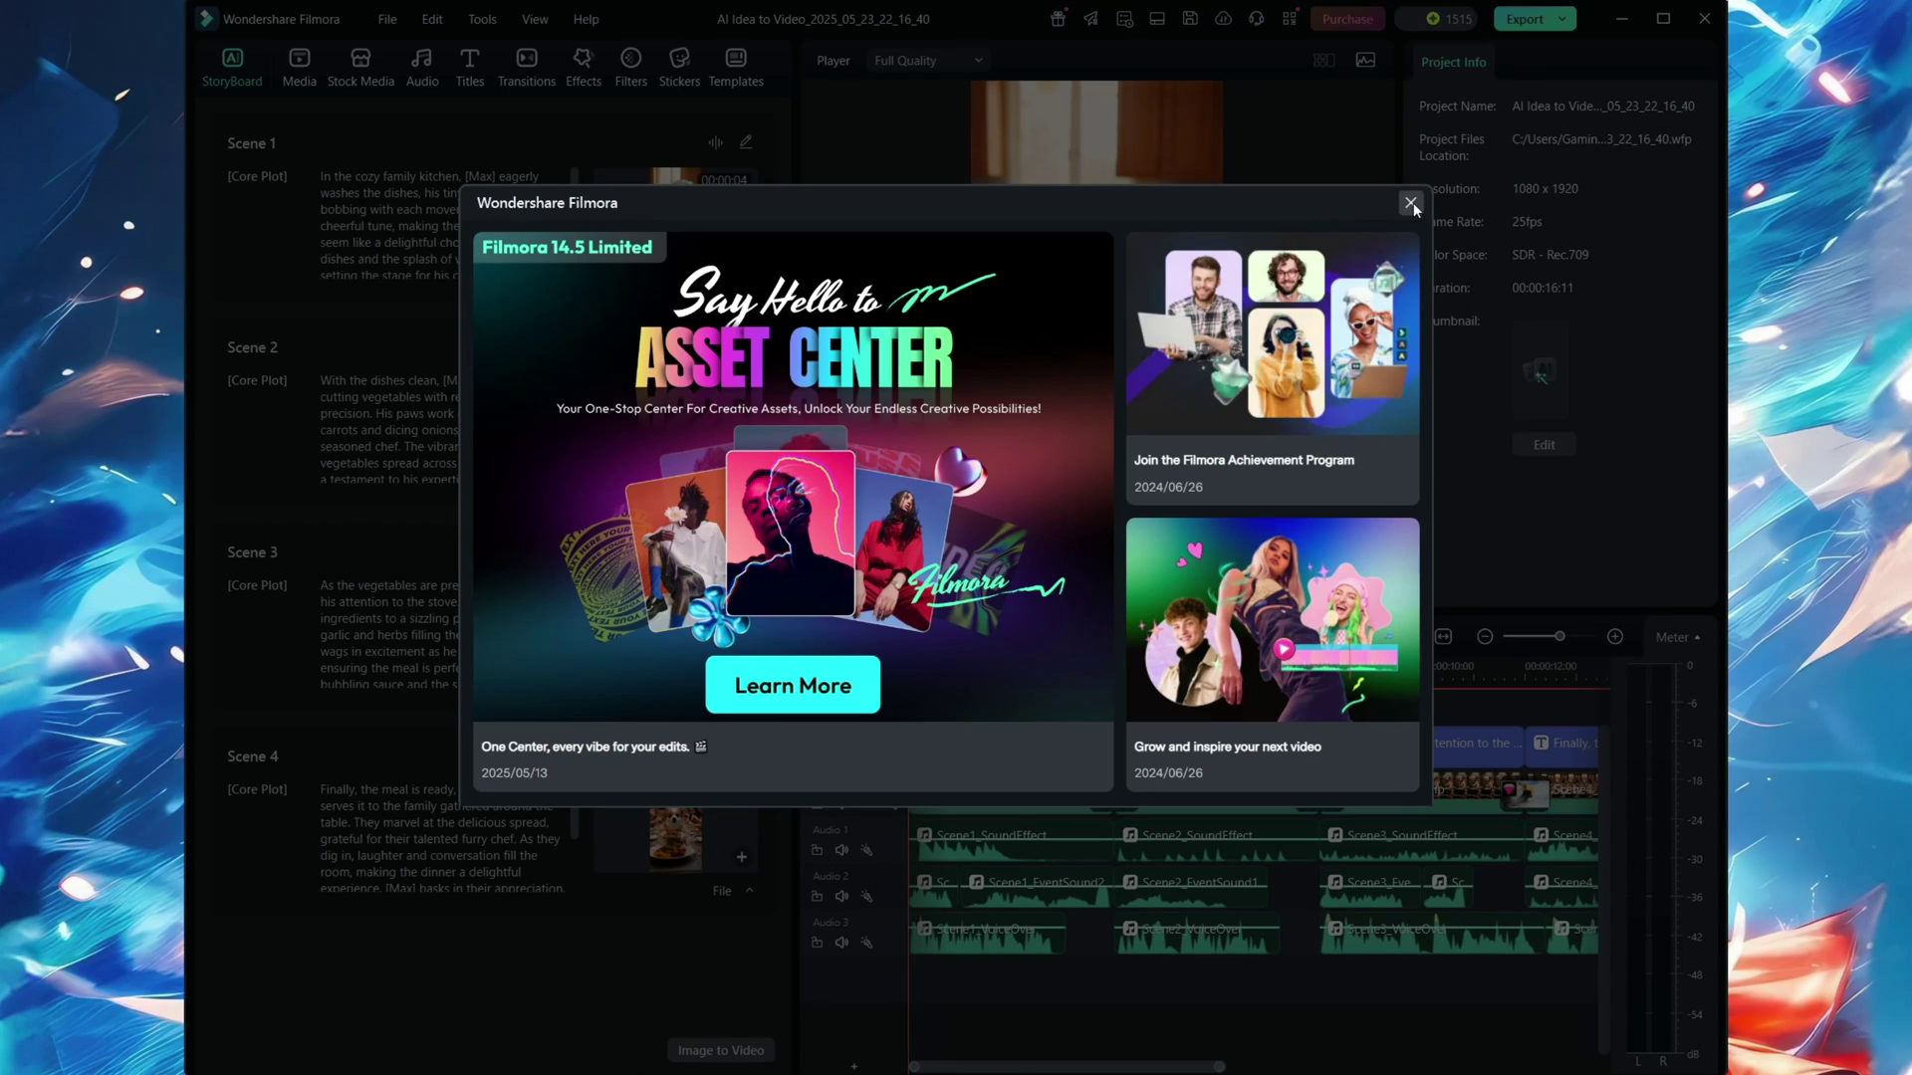
Close the announcement window and skip the skill-level survey.
{"action": "left_click", "coordinate": [1410, 202]}
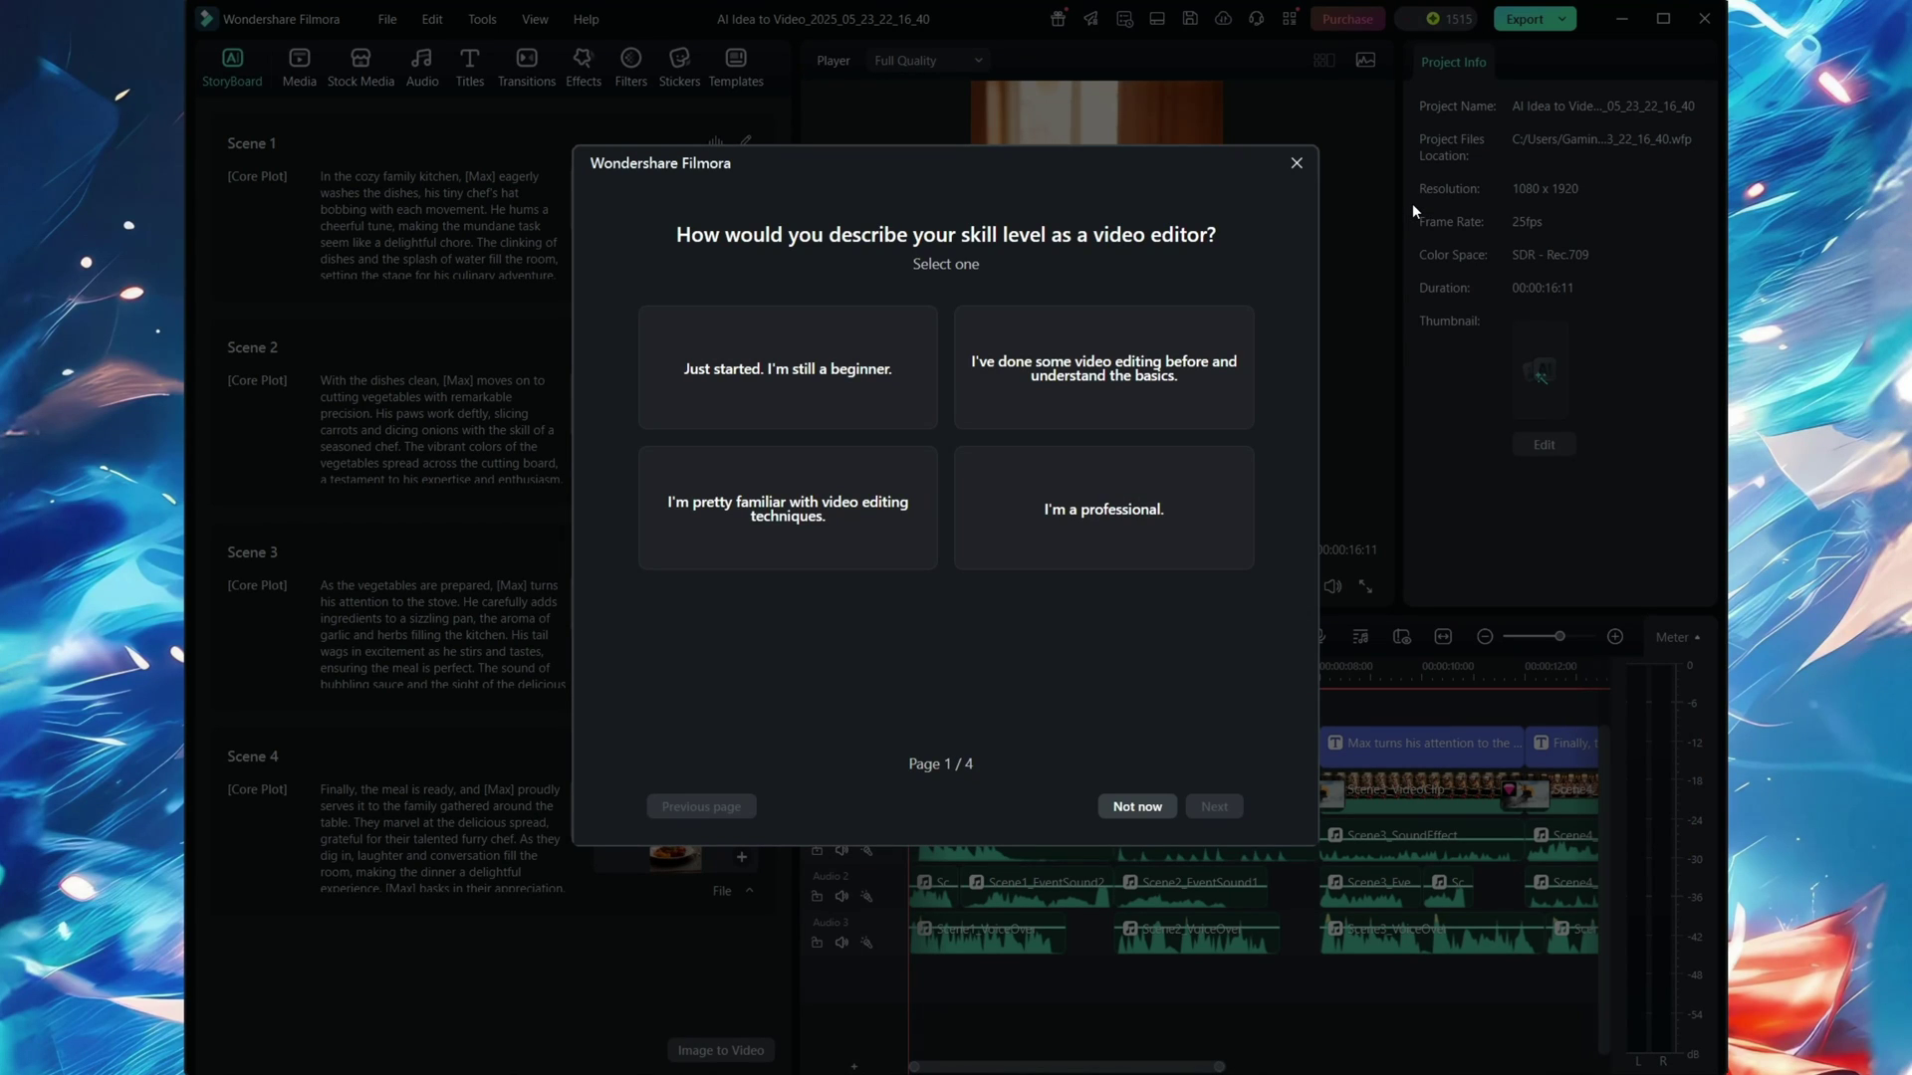
{"action": "left_click", "coordinate": [1135, 807]}
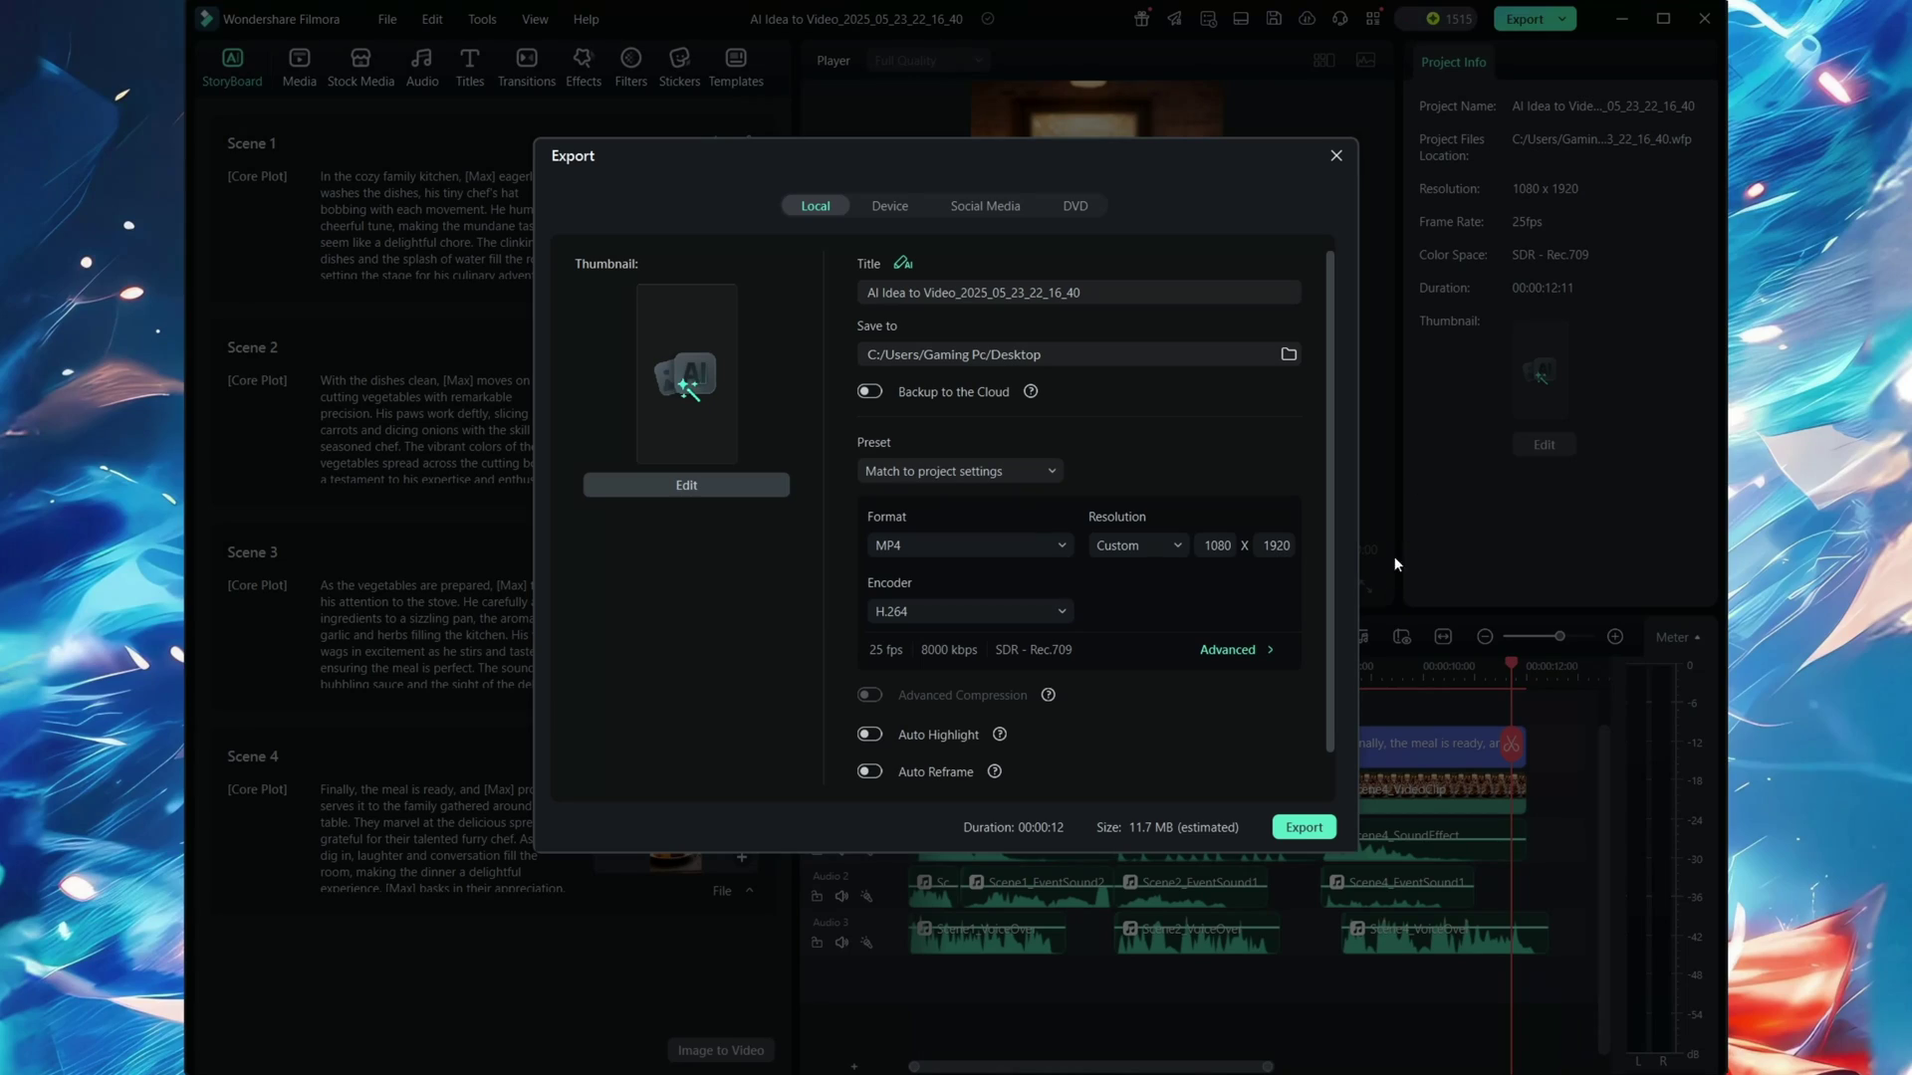
Export the corgi chef video as a 1080x1920 MP4.
{"action": "left_click", "coordinate": [1302, 825]}
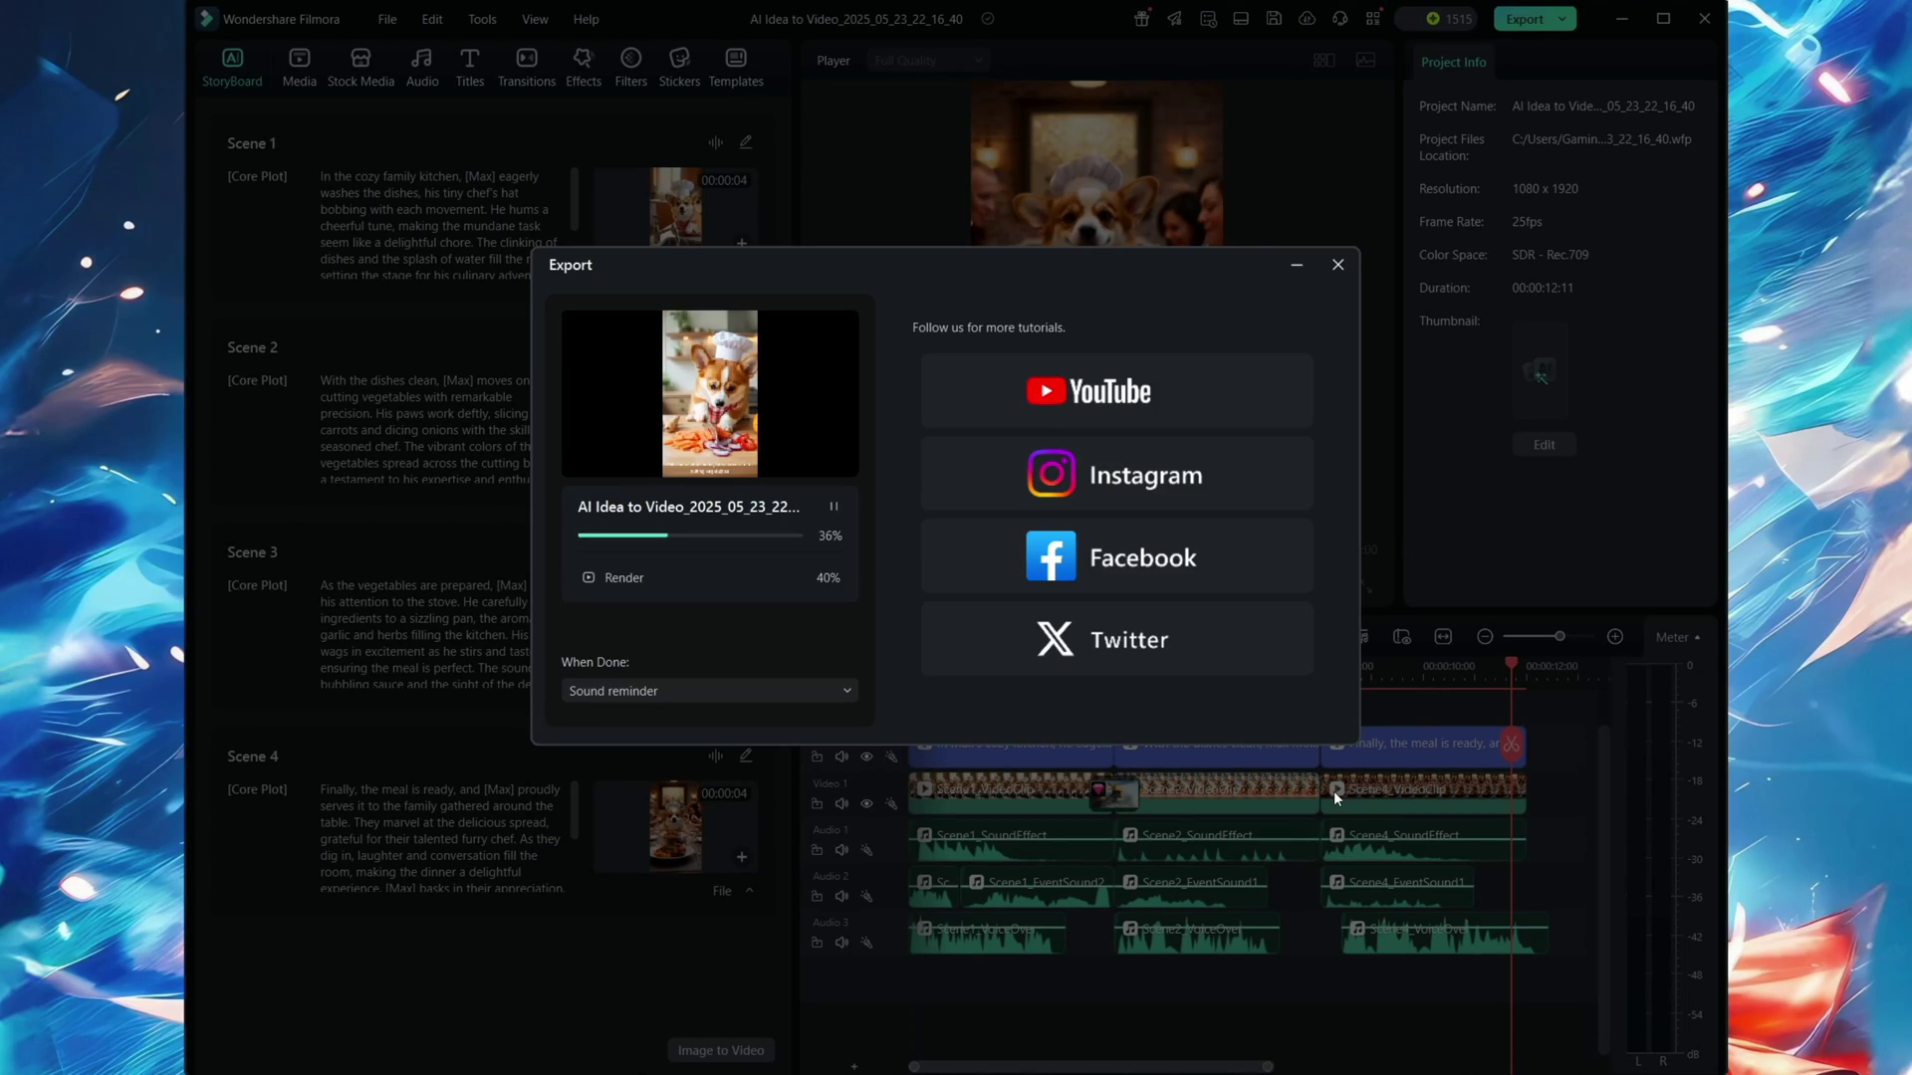